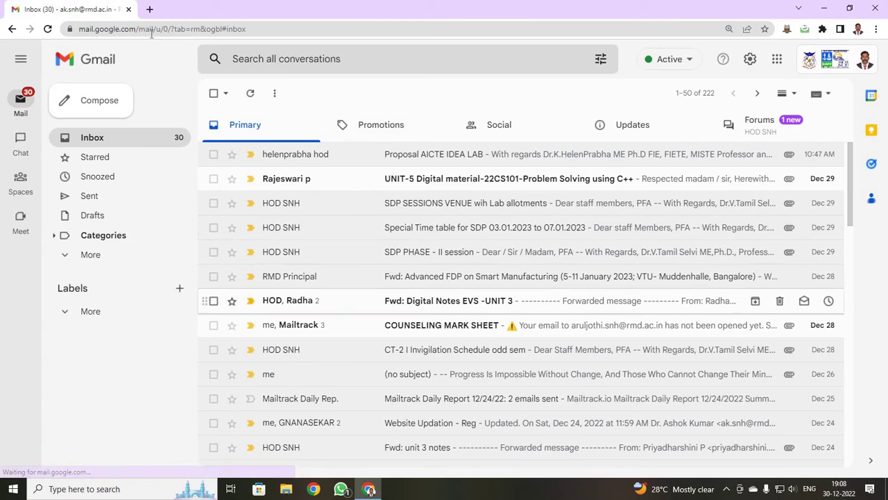
In a new tab, search Google for 'swayam nptel' using the address-bar suggestion.
{"action": "left_click", "coordinate": [149, 9]}
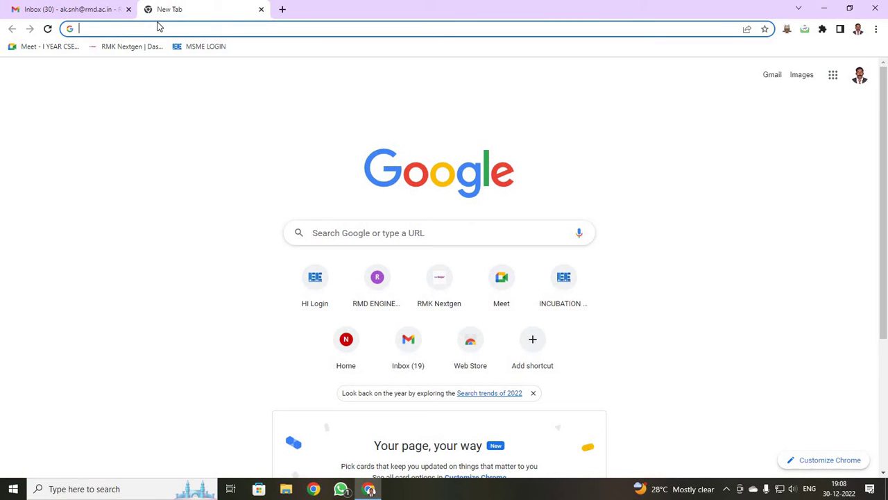
{"action": "type", "text": "sw"}
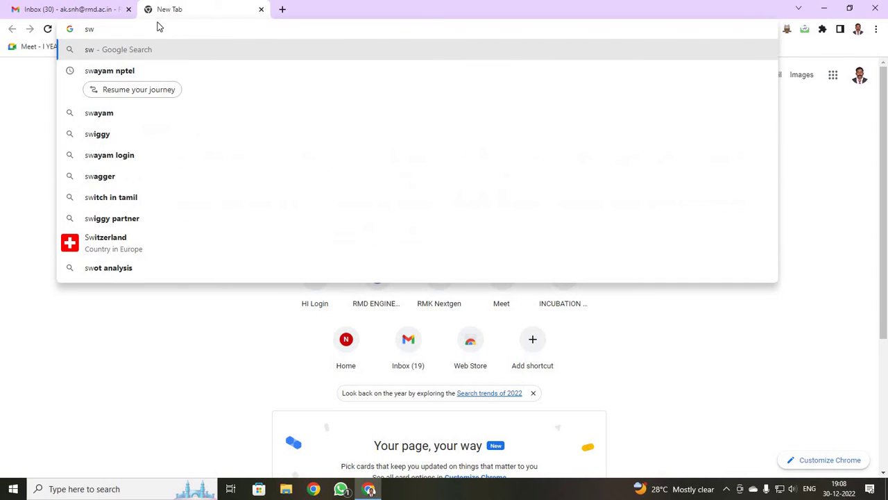
{"action": "key", "text": "Down"}
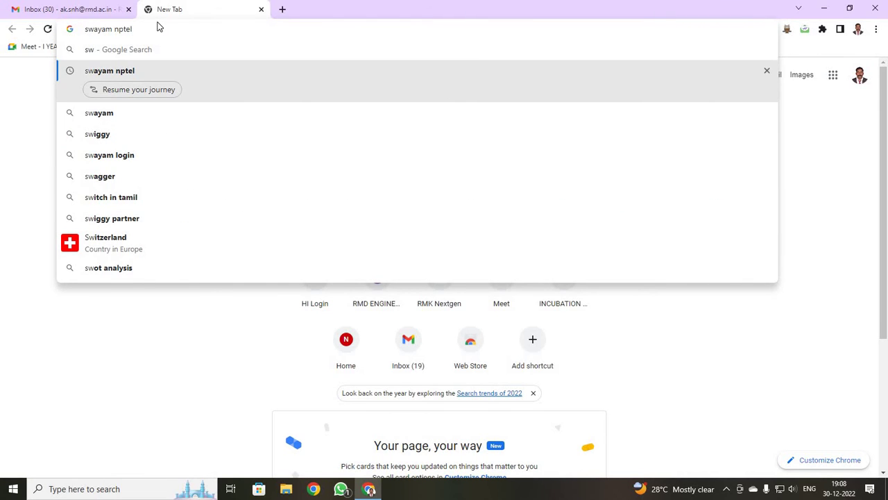
{"action": "key", "text": "Return"}
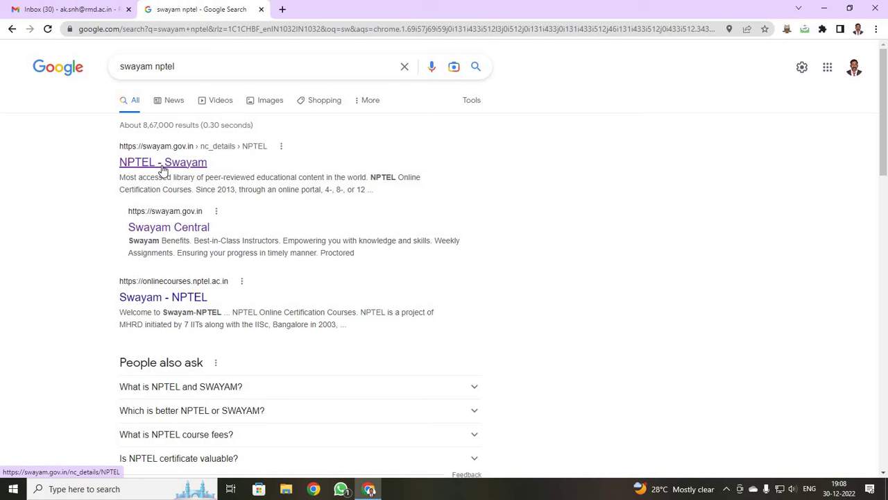
Open the NPTEL - Swayam result and sign in to SWAYAM with the first Google account.
{"action": "left_click", "coordinate": [163, 163]}
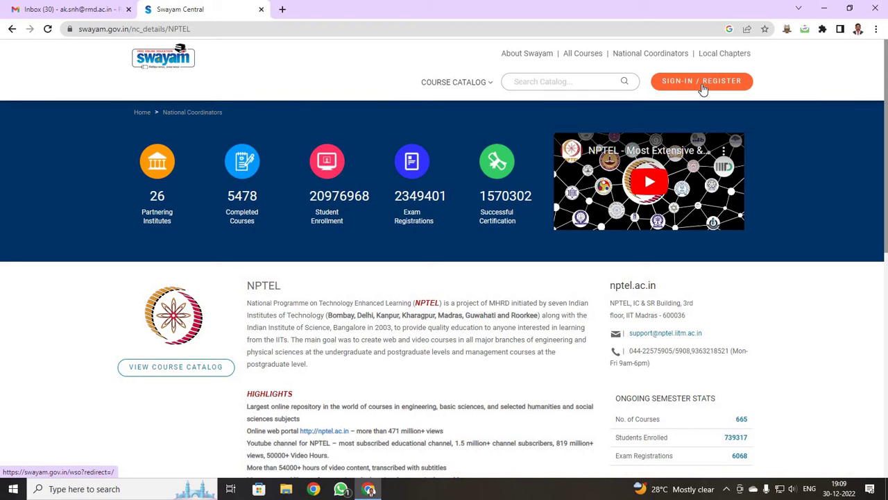
{"action": "left_click", "coordinate": [702, 86]}
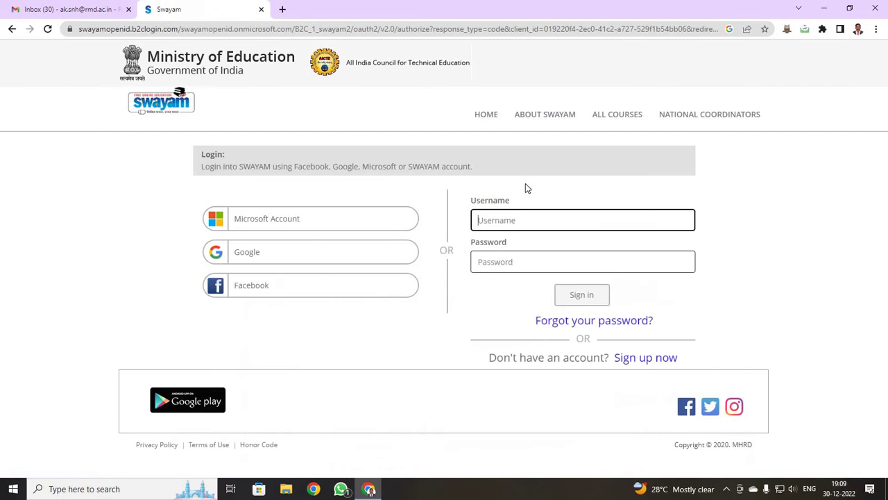
{"action": "left_click", "coordinate": [295, 254]}
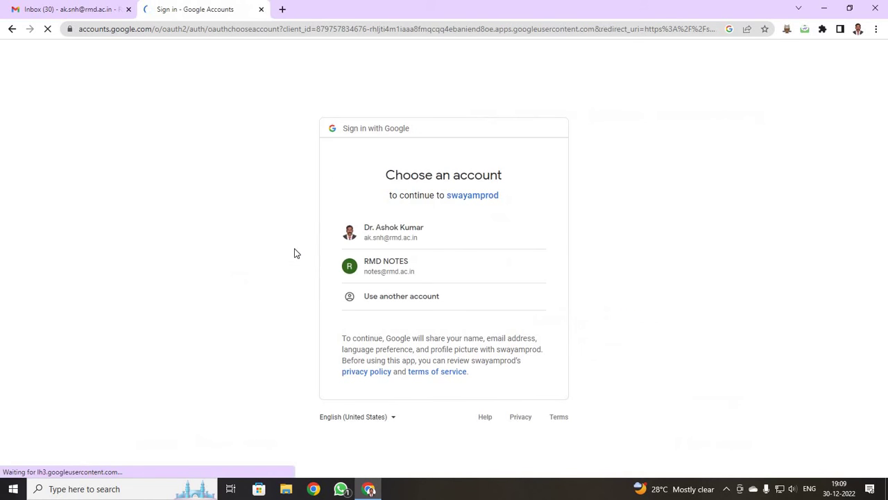
{"action": "left_click", "coordinate": [385, 238]}
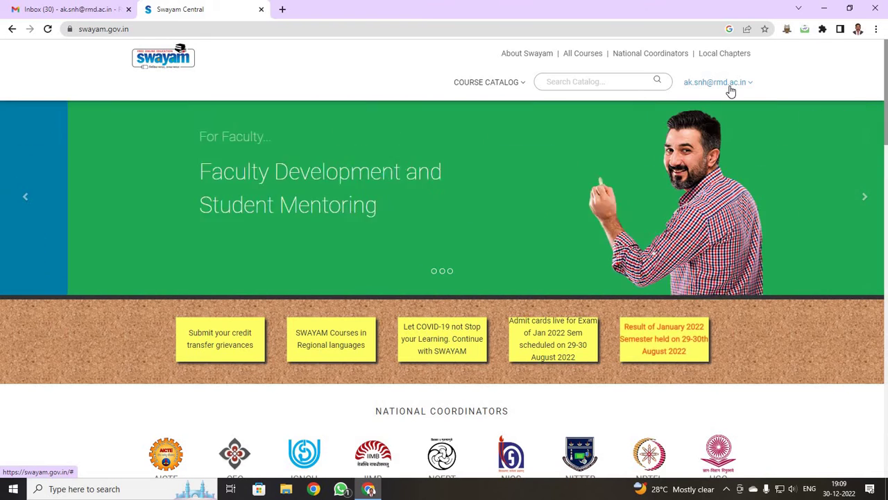
Check that My Courses is empty, then fill the catalog search with 'enhancing soft skills'.
{"action": "left_click", "coordinate": [730, 88]}
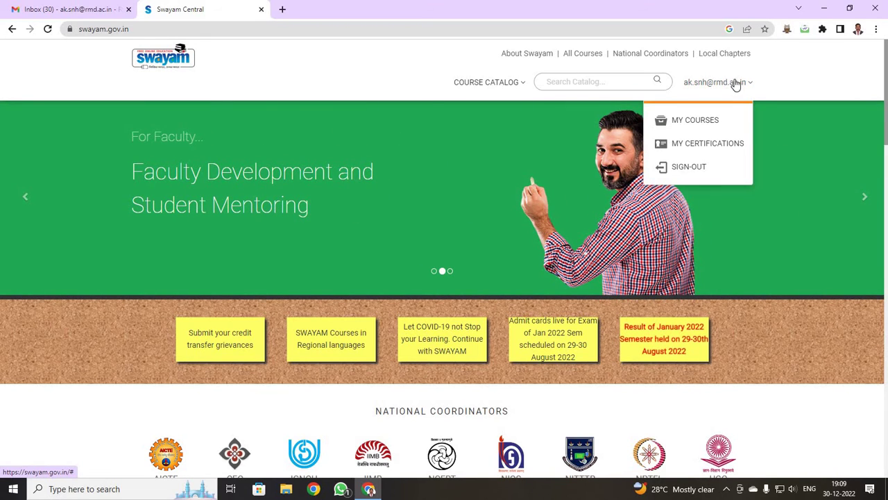
{"action": "left_click", "coordinate": [707, 126]}
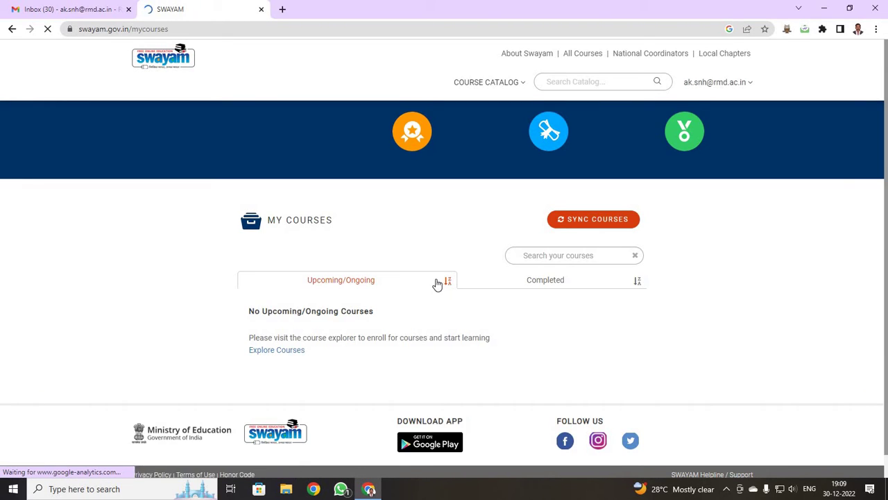
{"action": "scroll", "coordinate": [423, 299], "scroll_direction": "down", "scroll_amount": 1}
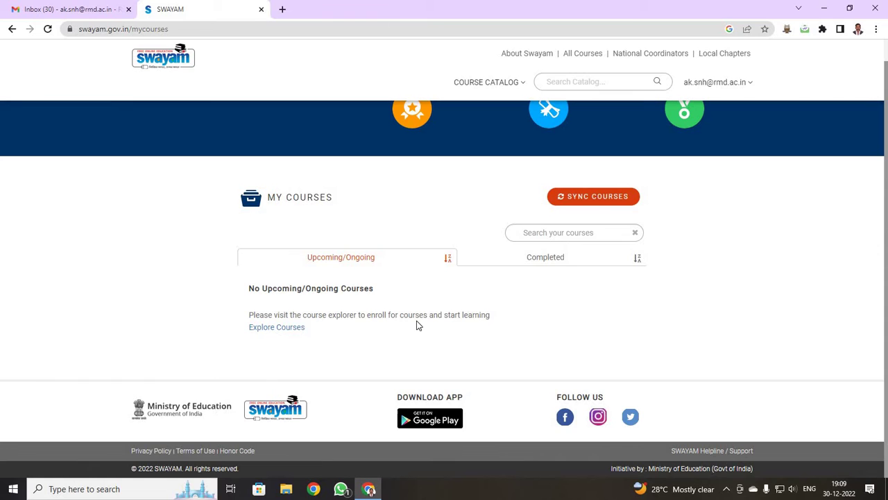
{"action": "scroll", "coordinate": [444, 292], "scroll_direction": "up", "scroll_amount": 1}
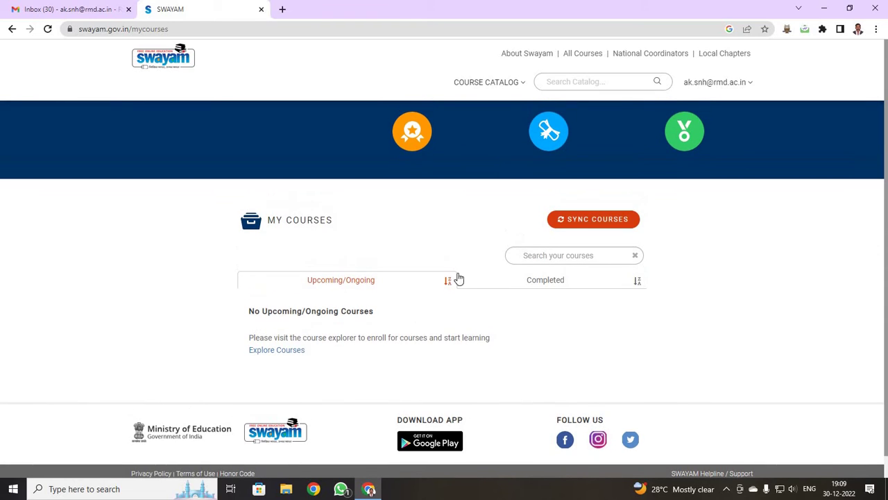
{"action": "left_click", "coordinate": [568, 85]}
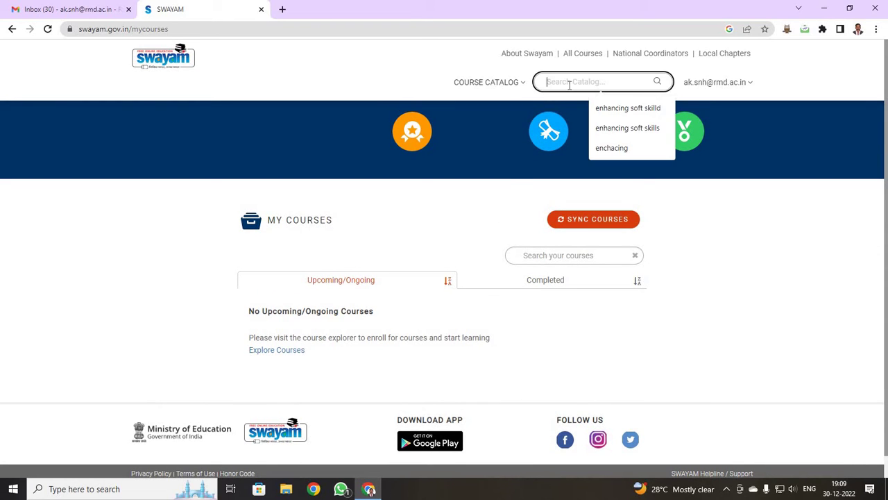
{"action": "left_click", "coordinate": [601, 132]}
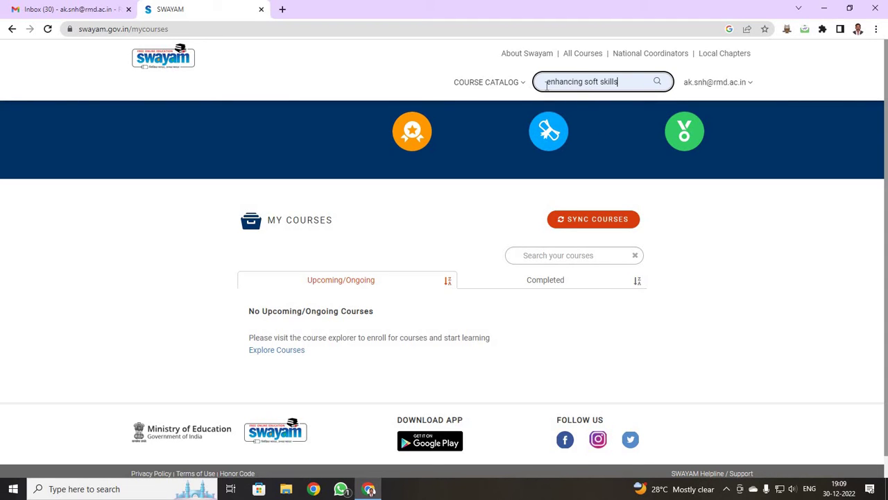
Search the catalog and join the Enhancing Soft Skills and Personality course.
{"action": "left_click", "coordinate": [658, 82]}
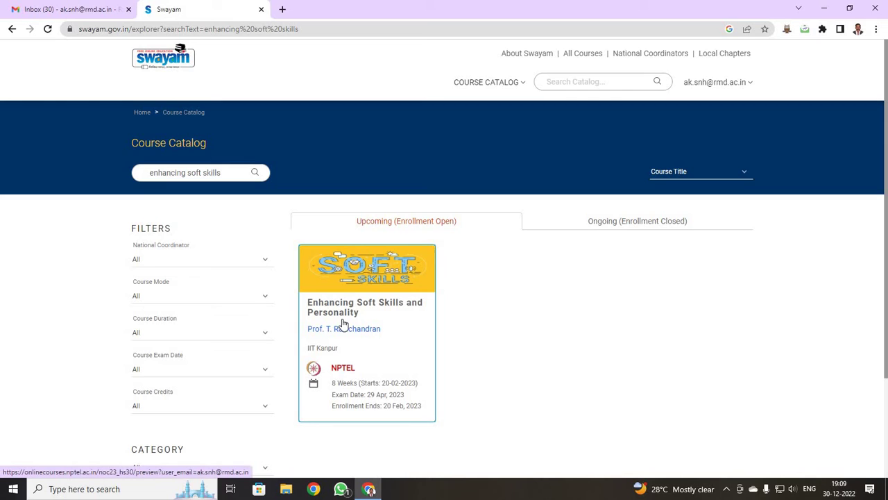
{"action": "left_click", "coordinate": [394, 349]}
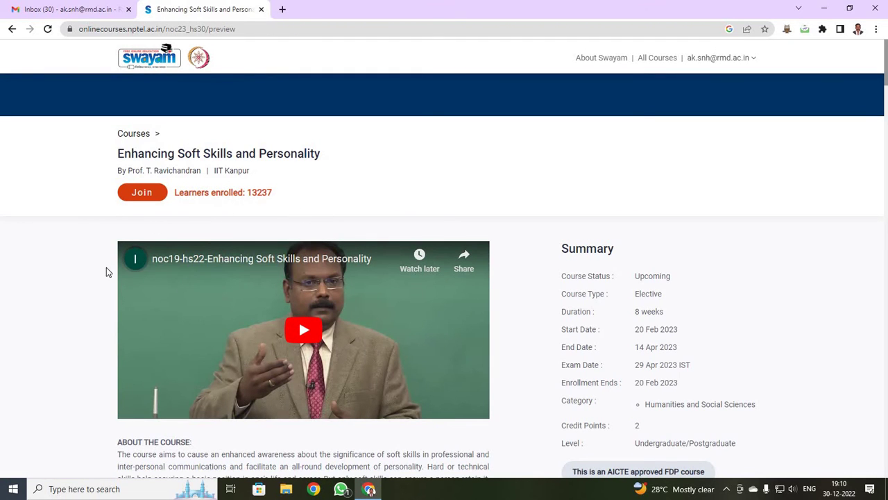
{"action": "left_click", "coordinate": [141, 193]}
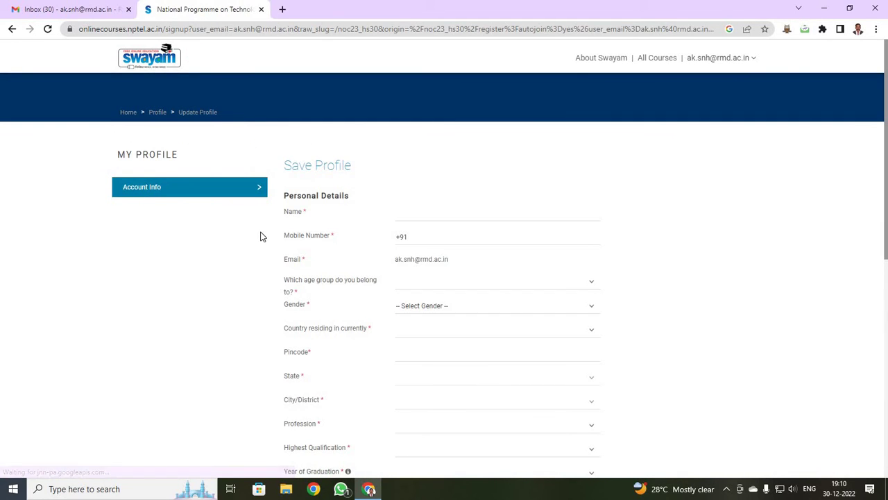
Enter the user's full name and mobile number in the profile form.
{"action": "left_click", "coordinate": [412, 211]}
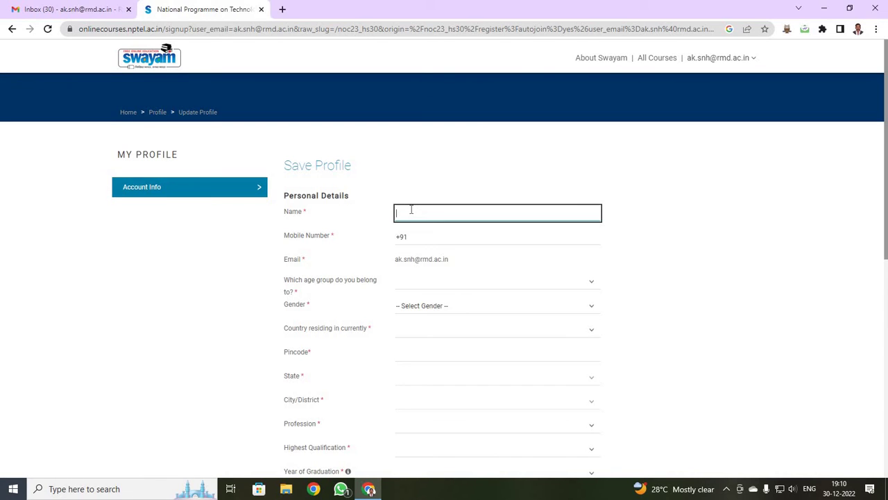
{"action": "left_click", "coordinate": [416, 237]}
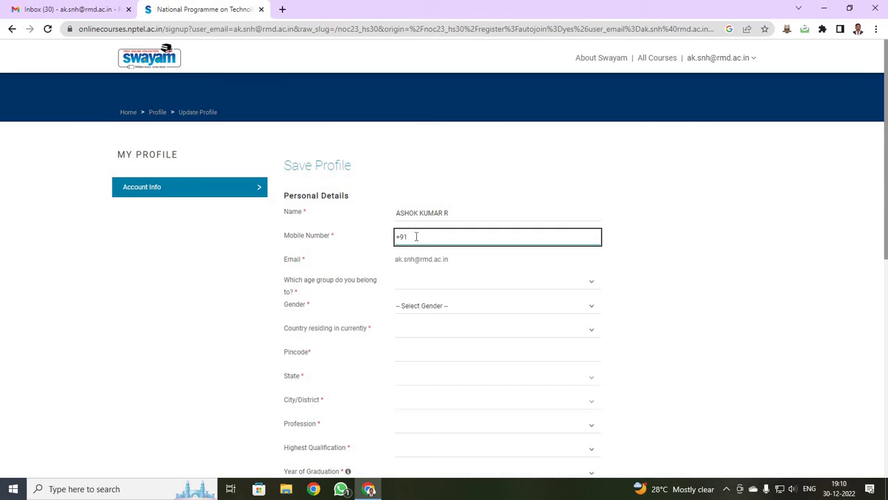
Set the age group to 13-20 and the gender to Male.
{"action": "left_click", "coordinate": [454, 284]}
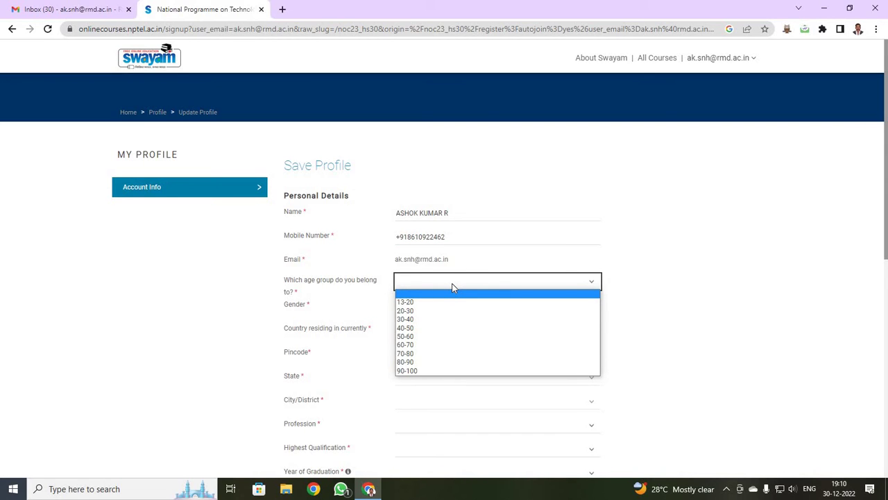
{"action": "left_click", "coordinate": [432, 319]}
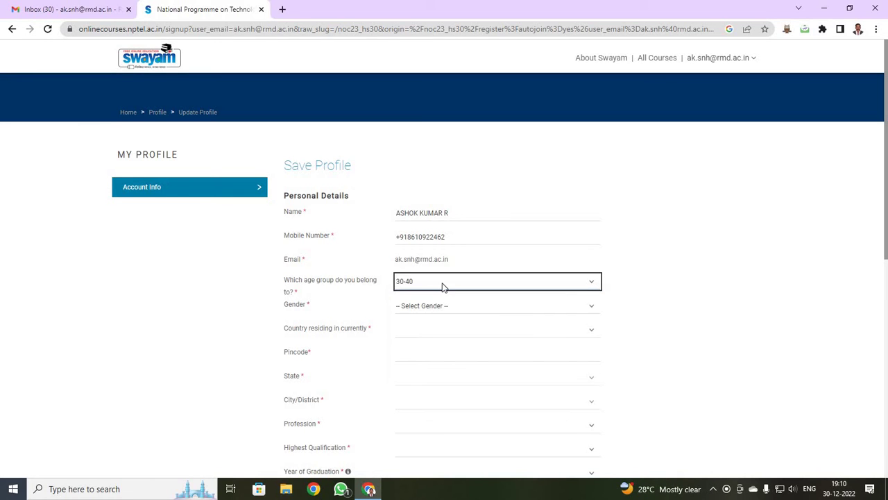
{"action": "key", "text": "alt+Down"}
{"action": "left_click", "coordinate": [425, 303]}
{"action": "left_click", "coordinate": [428, 307]}
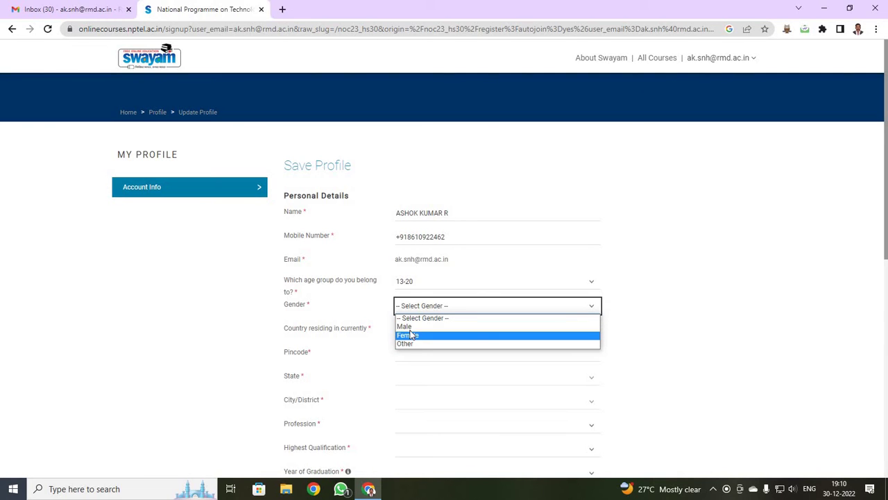
{"action": "left_click", "coordinate": [409, 327]}
{"action": "left_click", "coordinate": [410, 329]}
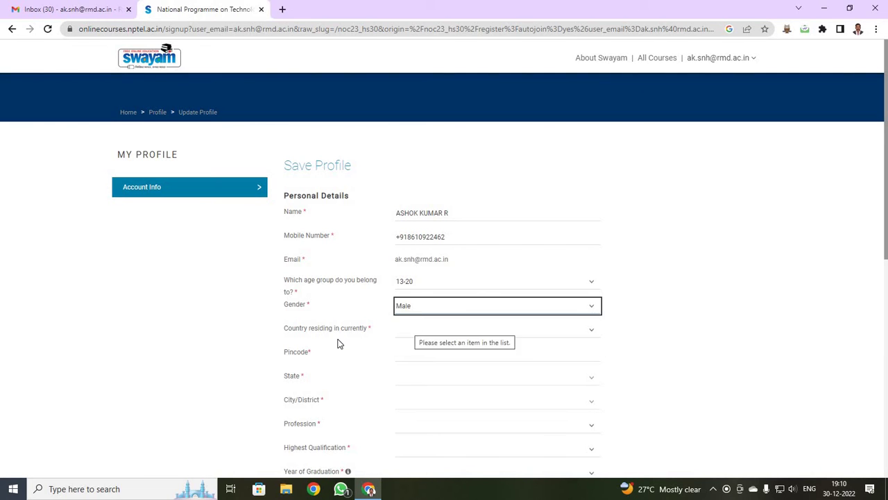
Set the country to India and enter the pincode so state and city auto-fill.
{"action": "scroll", "coordinate": [316, 292], "scroll_direction": "down", "scroll_amount": 1}
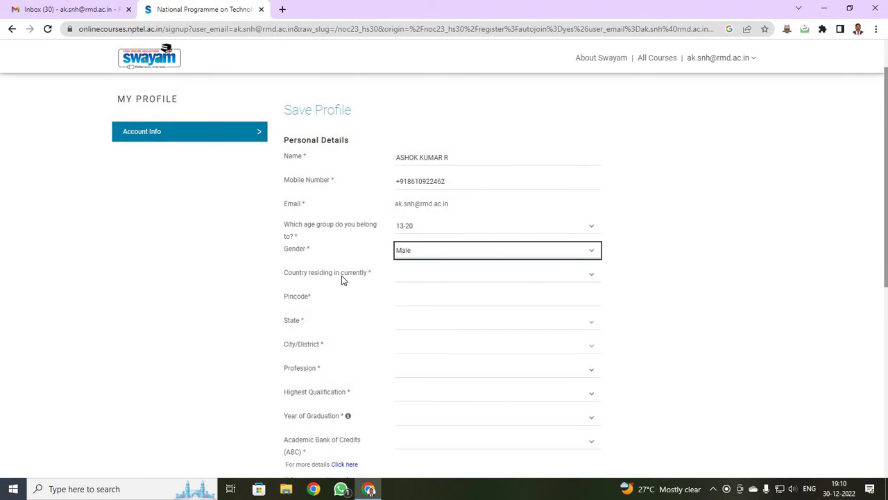
{"action": "left_click", "coordinate": [421, 278]}
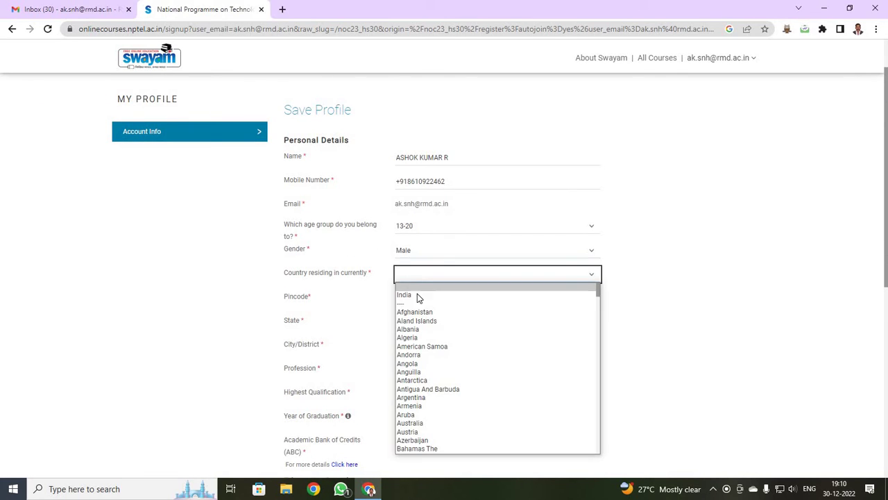
{"action": "left_click", "coordinate": [410, 301]}
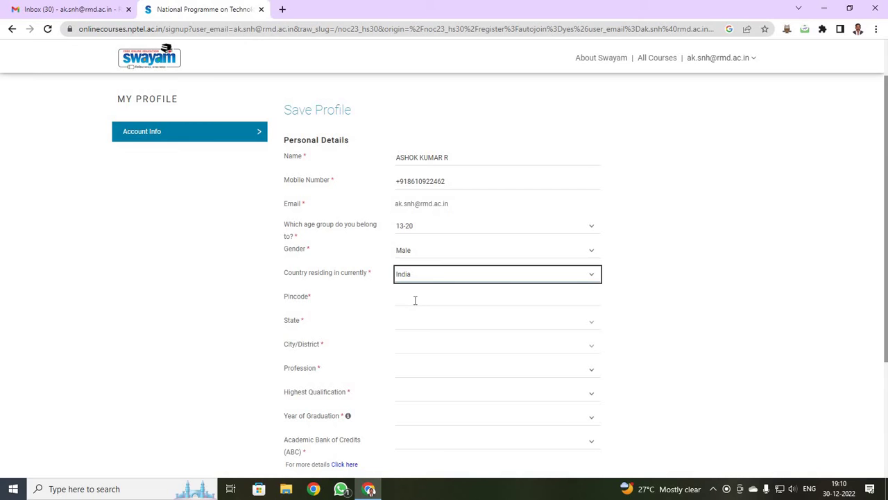
{"action": "left_click", "coordinate": [416, 300]}
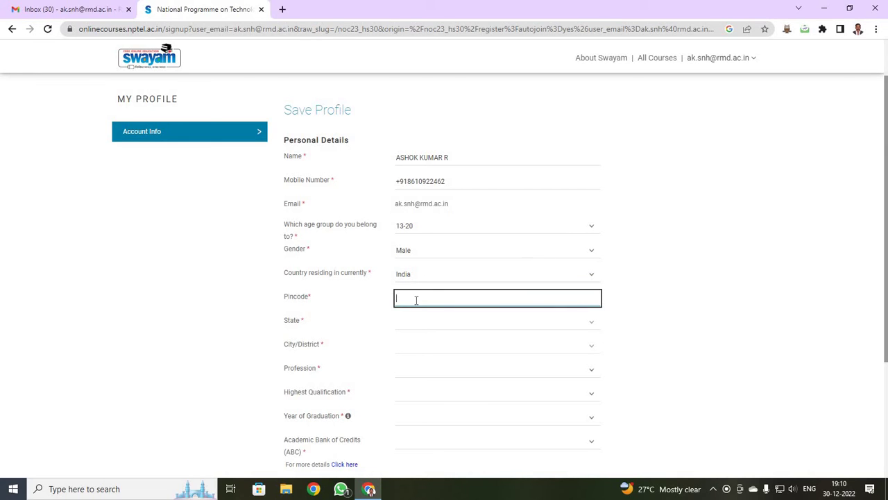
{"action": "type", "text": "600"}
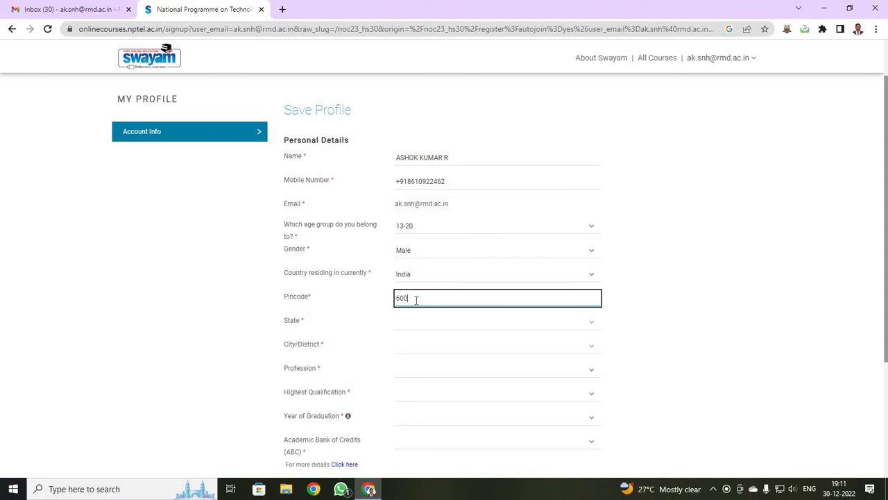
{"action": "type", "text": "0"}
{"action": "type", "text": "57"}
{"action": "key", "text": "Tab"}
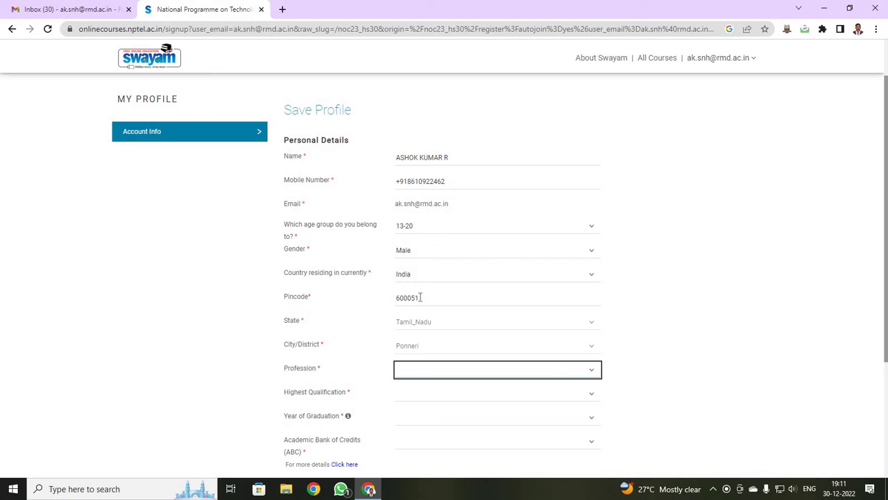
{"action": "left_click", "coordinate": [396, 298]}
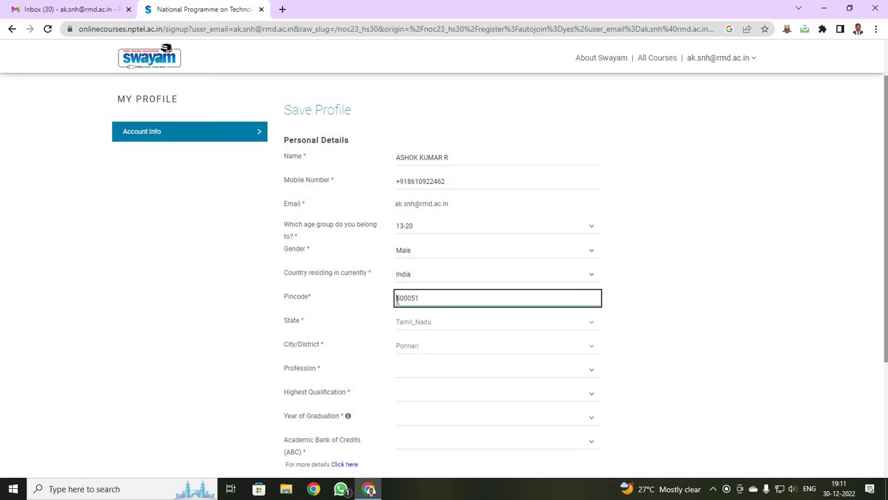
{"action": "double_click", "coordinate": [426, 299]}
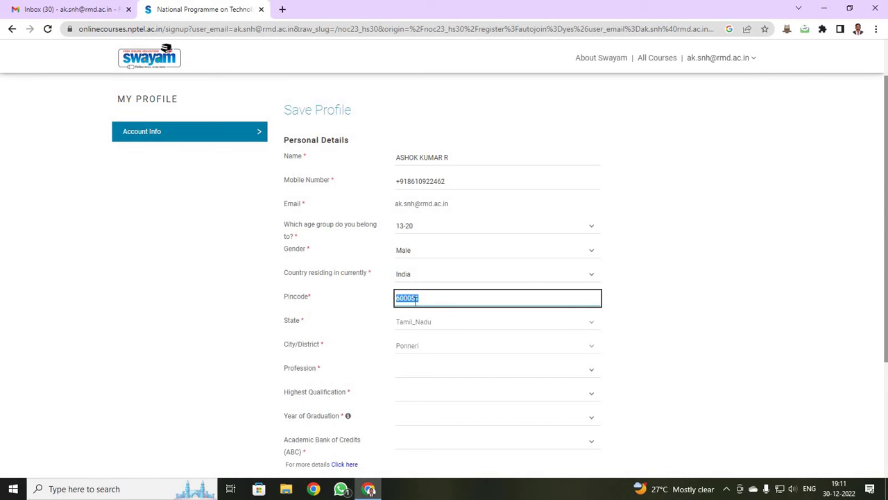
Set profession Student, qualification 4 Year - Bachelor's degree, and graduation year 2026.
{"action": "scroll", "coordinate": [414, 302], "scroll_direction": "down", "scroll_amount": 2}
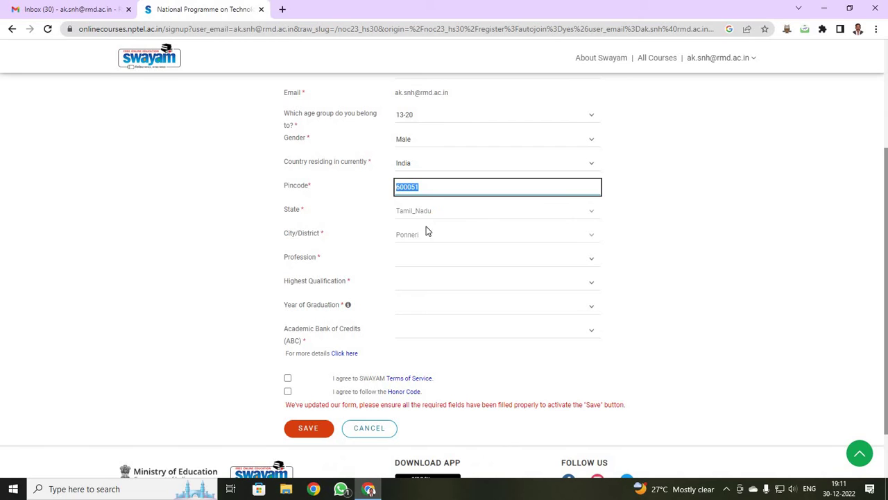
{"action": "left_click", "coordinate": [464, 261]}
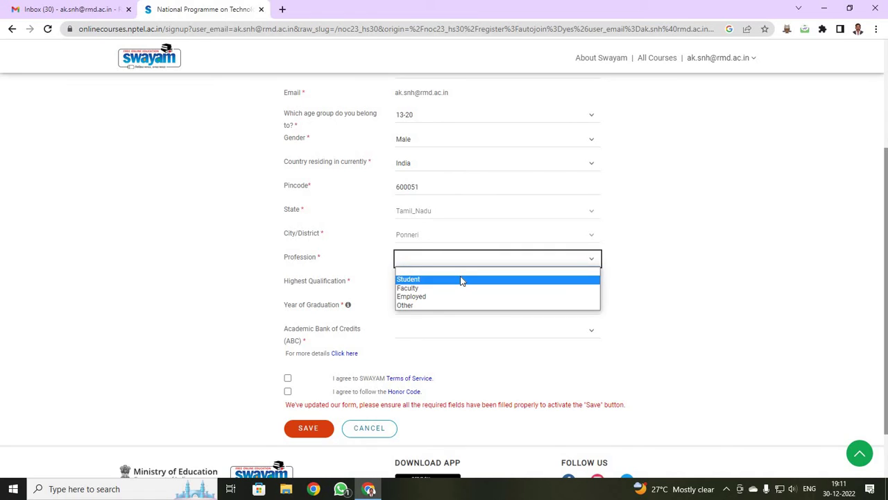
{"action": "left_click", "coordinate": [461, 280]}
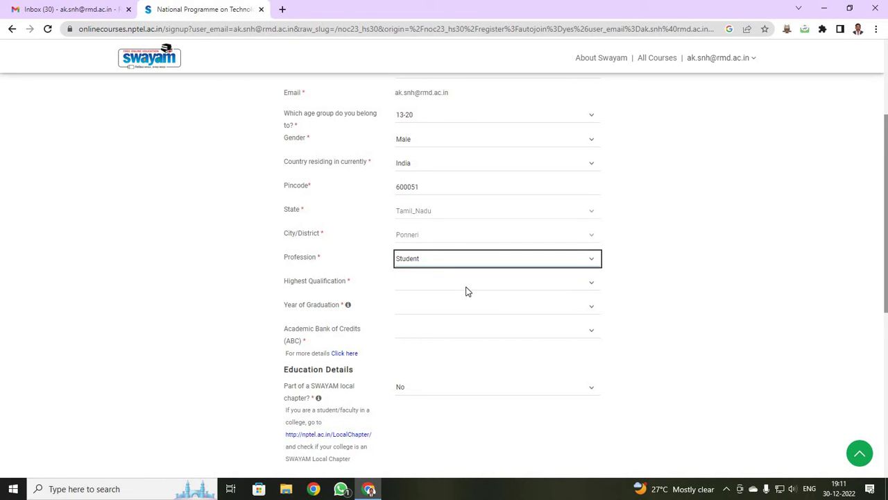
{"action": "left_click", "coordinate": [465, 287]}
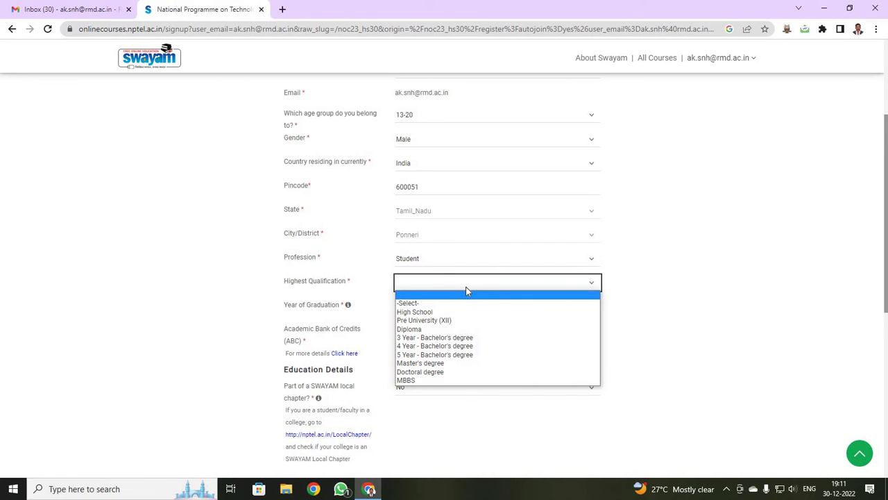
{"action": "left_click", "coordinate": [456, 348]}
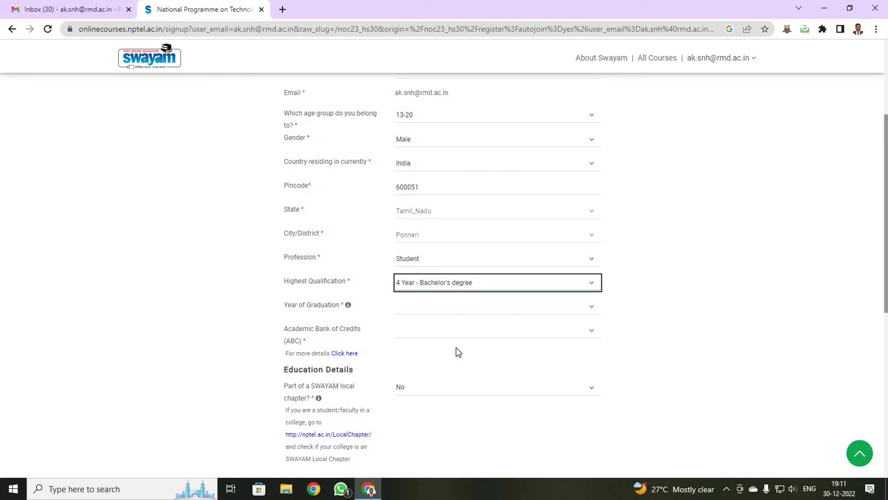
{"action": "left_click", "coordinate": [470, 313]}
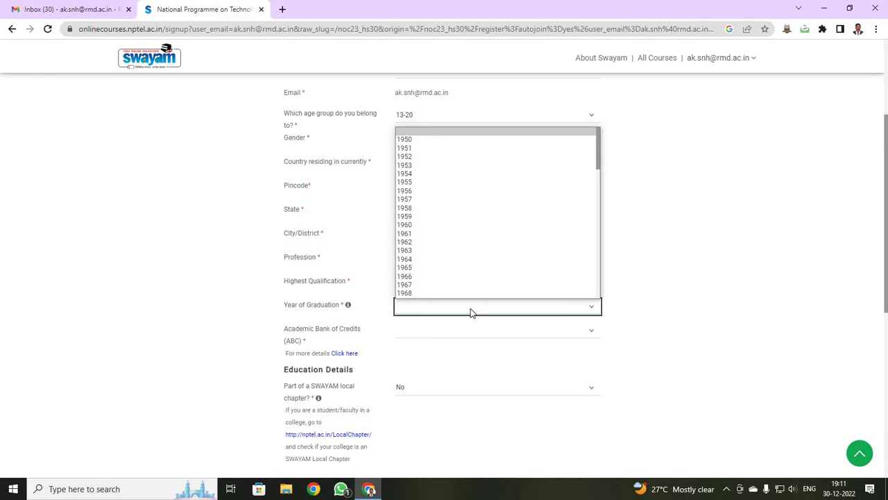
{"action": "scroll", "coordinate": [464, 265], "scroll_direction": "down", "scroll_amount": 3}
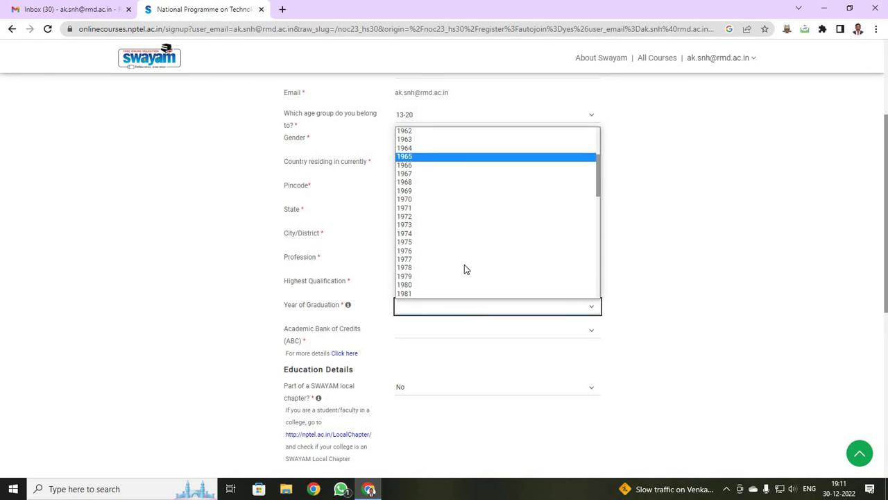
{"action": "scroll", "coordinate": [465, 267], "scroll_direction": "down", "scroll_amount": 10}
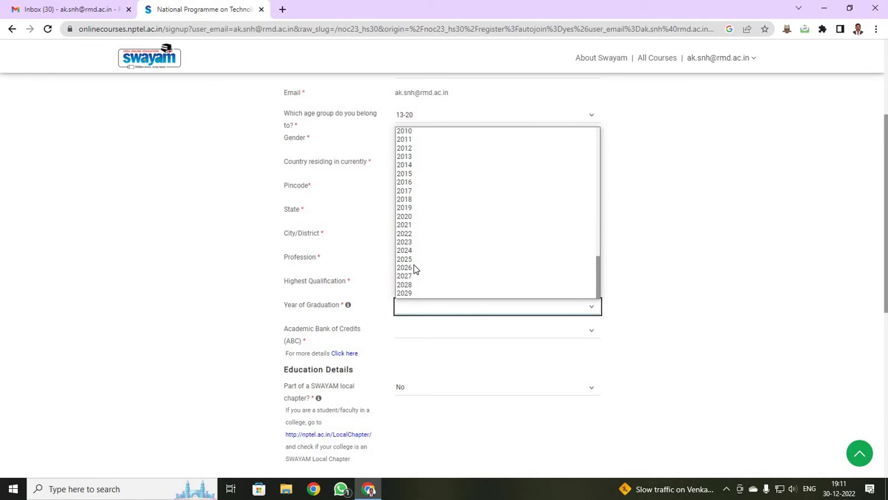
{"action": "left_click", "coordinate": [415, 268]}
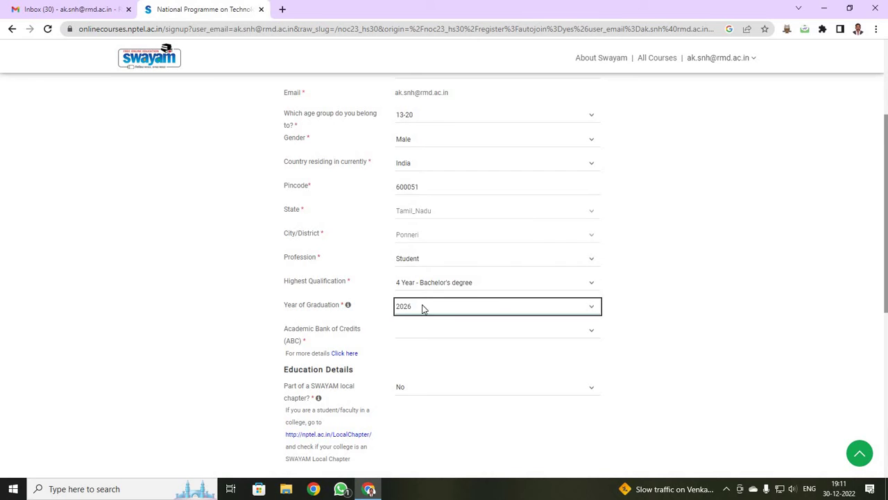
Set Academic Bank of Credits to 'Do not need ABC id'.
{"action": "scroll", "coordinate": [329, 280], "scroll_direction": "down", "scroll_amount": 1}
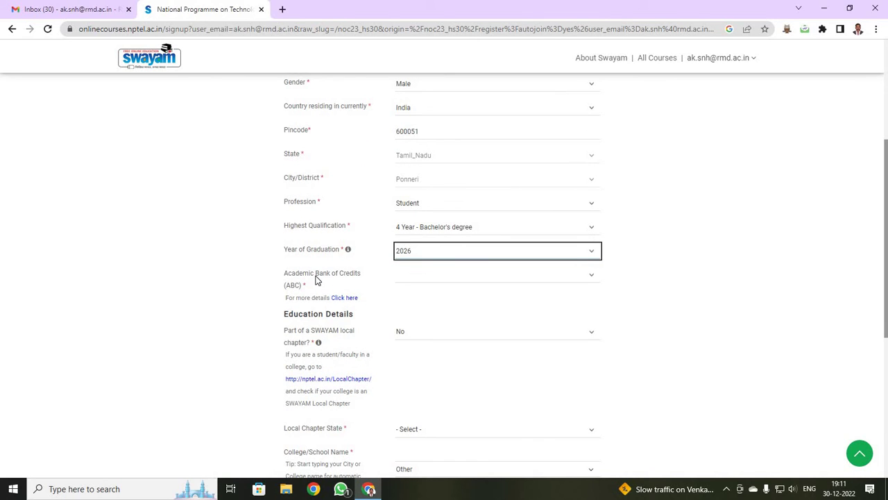
{"action": "left_click", "coordinate": [419, 281]}
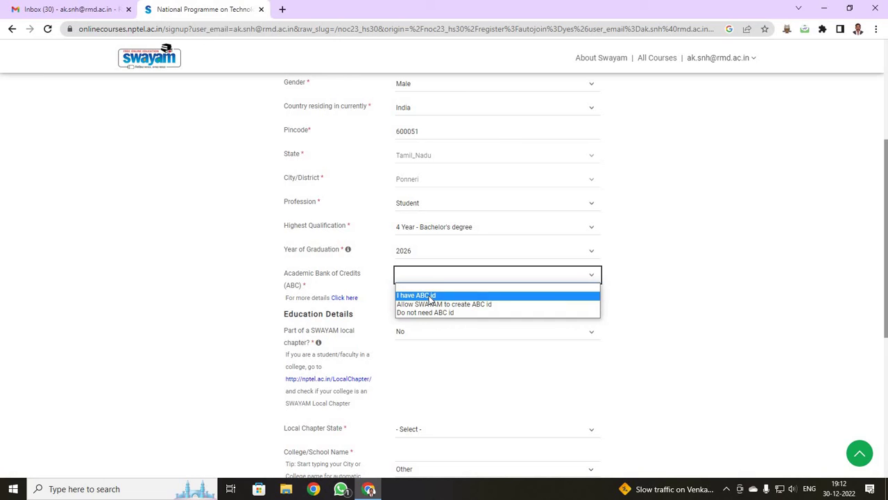
{"action": "left_click", "coordinate": [430, 296]}
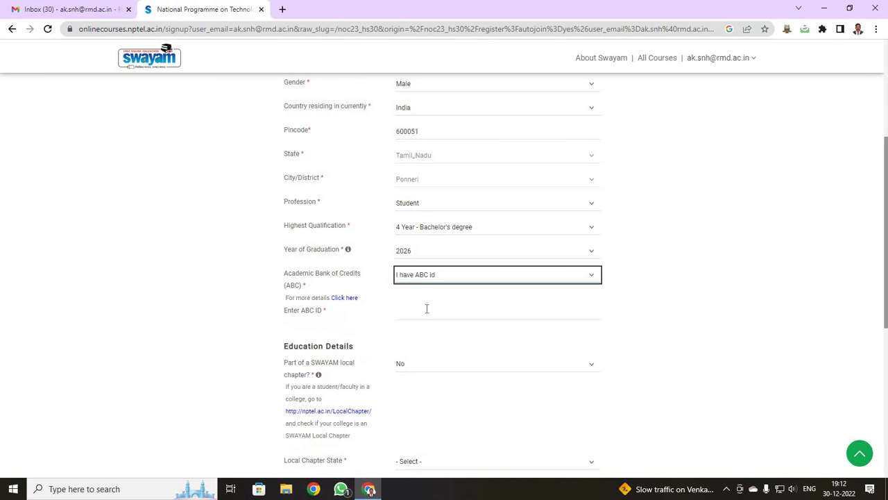
{"action": "left_click", "coordinate": [422, 312]}
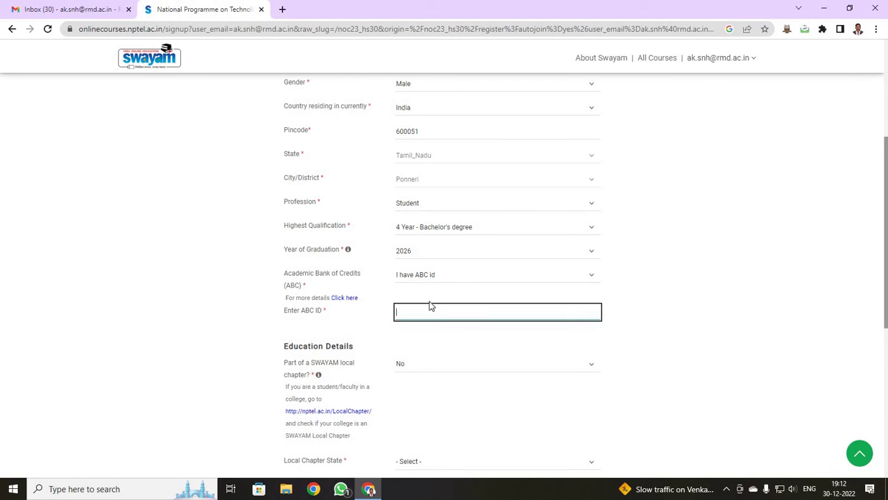
{"action": "left_click", "coordinate": [444, 276]}
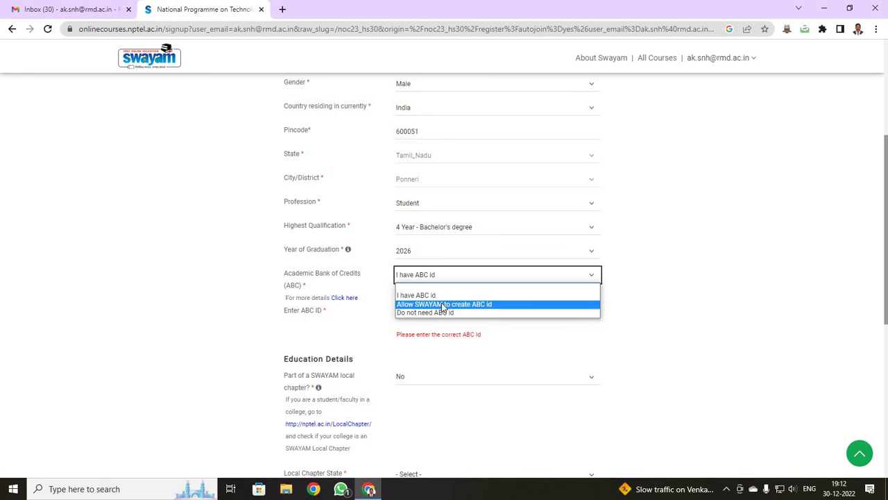
{"action": "left_click", "coordinate": [442, 304]}
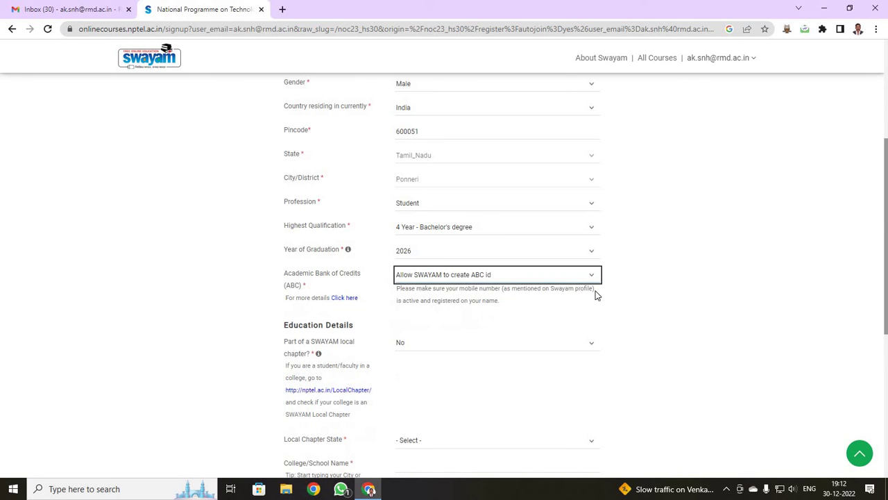
{"action": "left_click", "coordinate": [525, 278]}
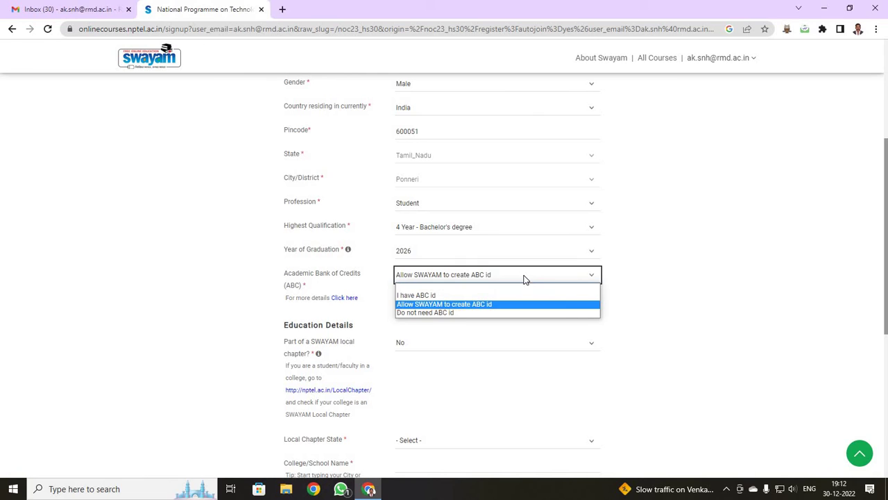
{"action": "left_click", "coordinate": [417, 313]}
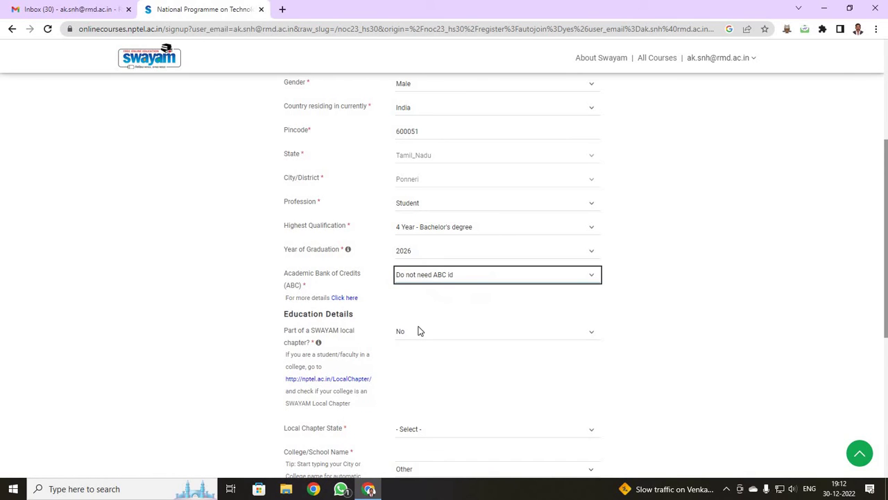
{"action": "scroll", "coordinate": [388, 246], "scroll_direction": "down", "scroll_amount": 2}
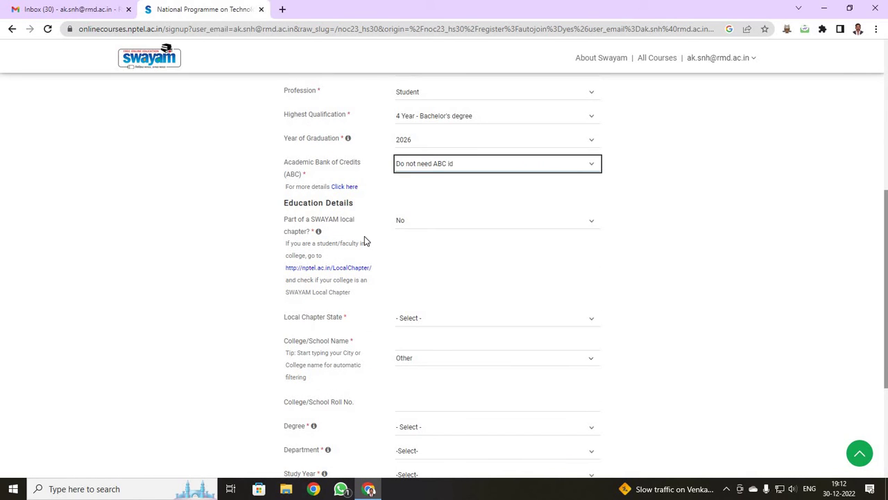
Mark membership of a SWAYAM local chapter with Local Chapter State Tamil Nadu.
{"action": "left_click", "coordinate": [417, 222]}
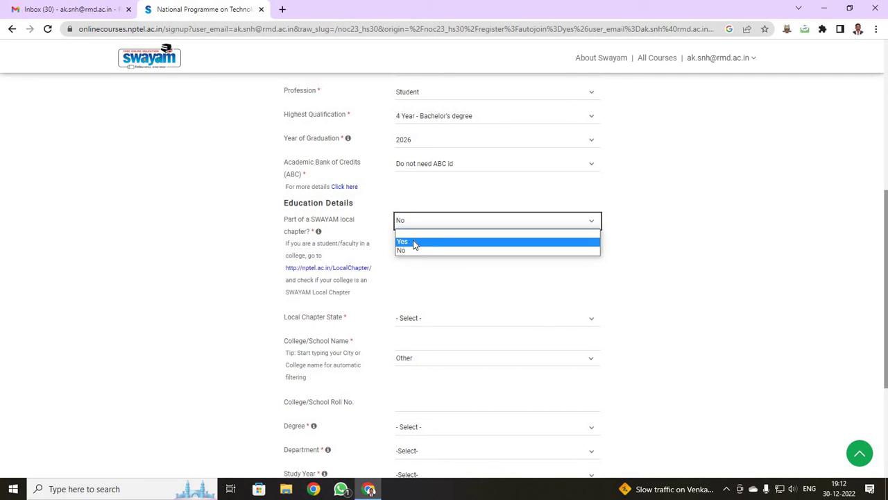
{"action": "left_click", "coordinate": [414, 242]}
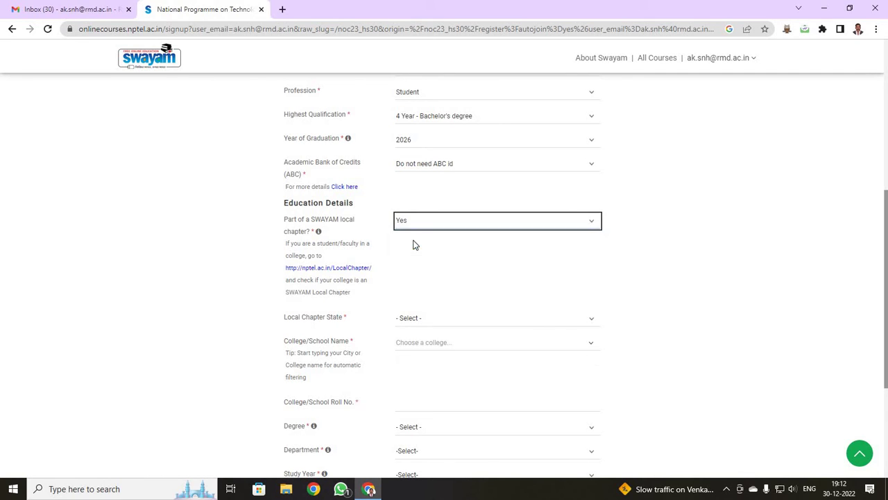
{"action": "left_click", "coordinate": [453, 318]}
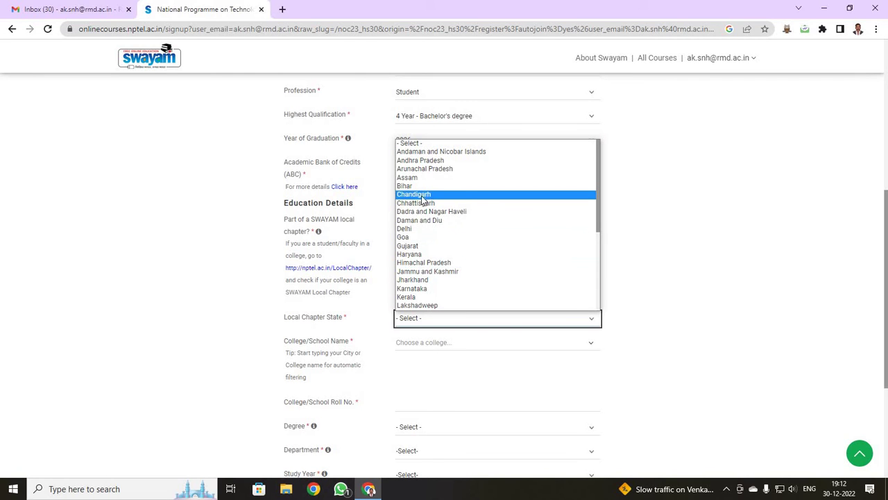
{"action": "scroll", "coordinate": [425, 208], "scroll_direction": "down", "scroll_amount": 3}
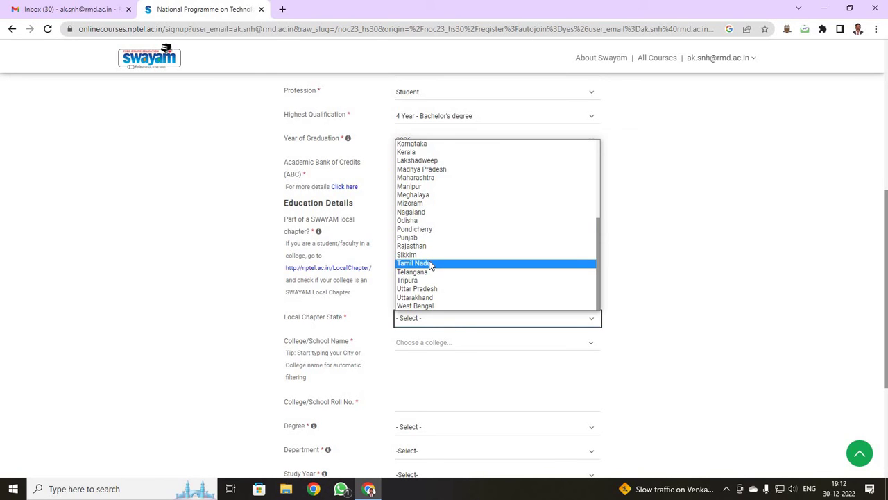
{"action": "left_click", "coordinate": [430, 263]}
{"action": "scroll", "coordinate": [463, 305], "scroll_direction": "down", "scroll_amount": 1}
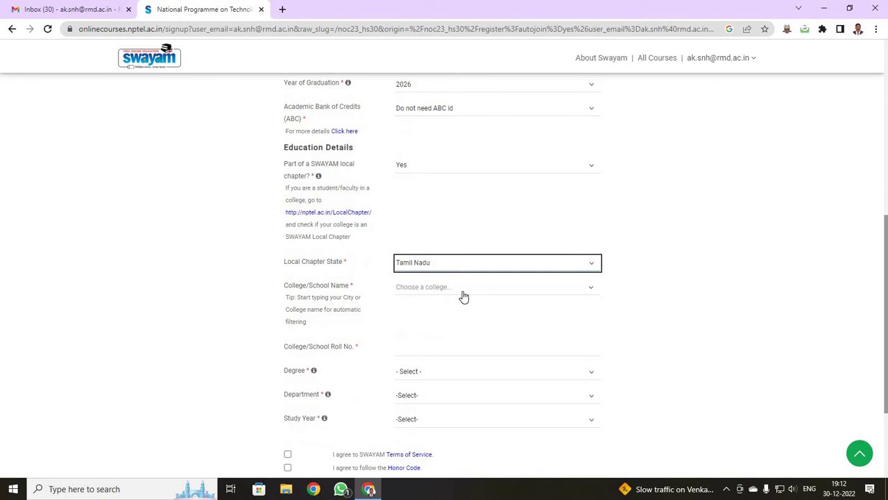
Choose R.M.D. ENGINEERING COLLEGE, THIRUVALLUR as the college and enter the roll number.
{"action": "left_click", "coordinate": [463, 288]}
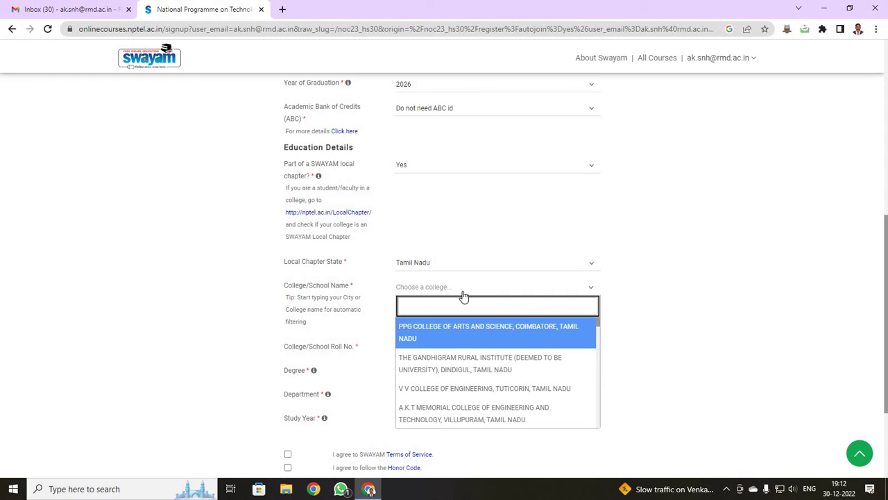
{"action": "type", "text": "R.M.D"}
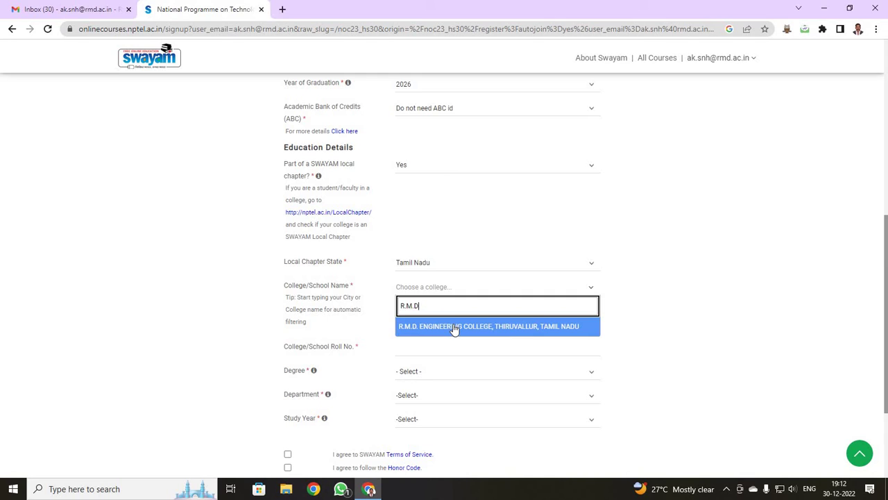
{"action": "left_click", "coordinate": [453, 326]}
{"action": "left_click", "coordinate": [442, 347]}
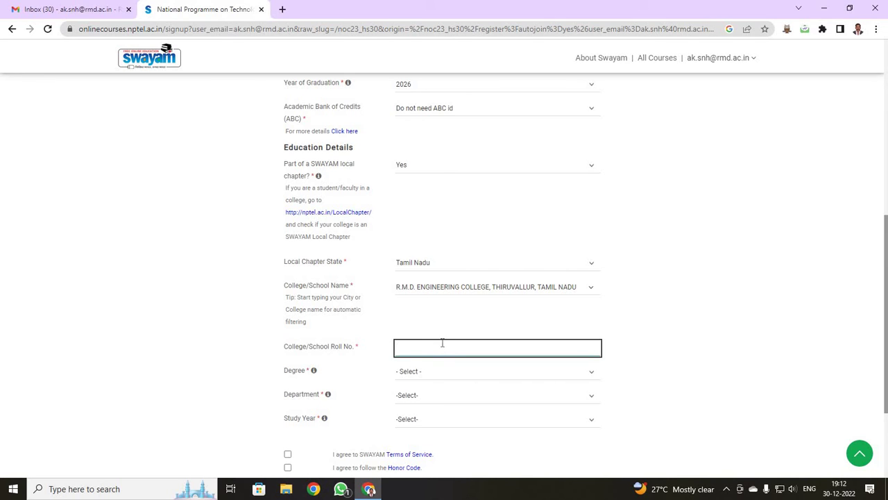
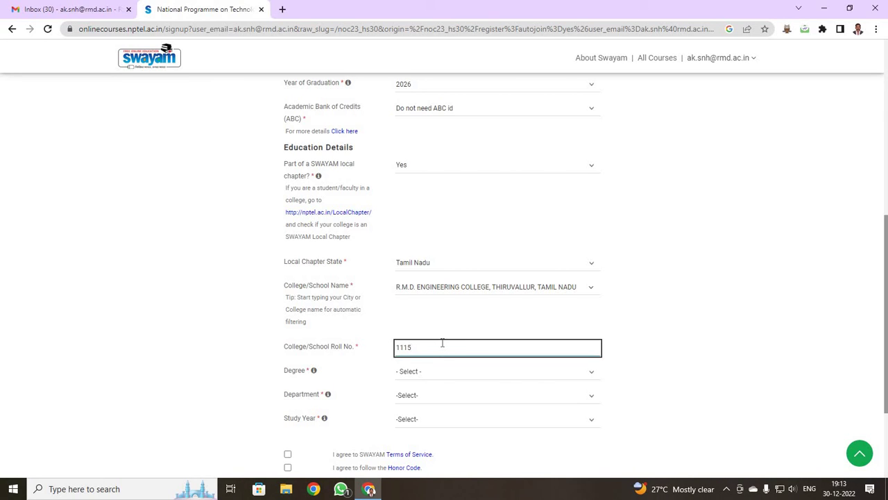
{"action": "scroll", "coordinate": [442, 342], "scroll_direction": "down", "scroll_amount": 2}
Set degree BE, department Computer Science and Engineering, and study year 1st Year.
{"action": "left_click", "coordinate": [446, 262]}
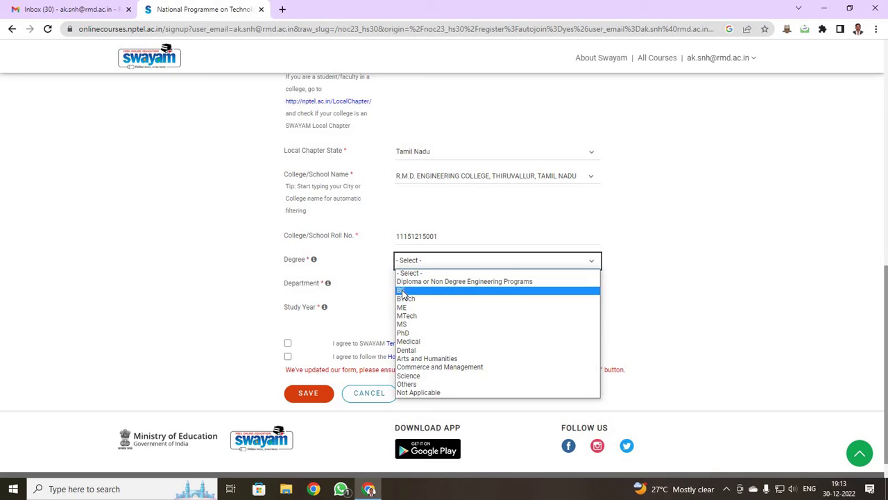
{"action": "left_click", "coordinate": [403, 291]}
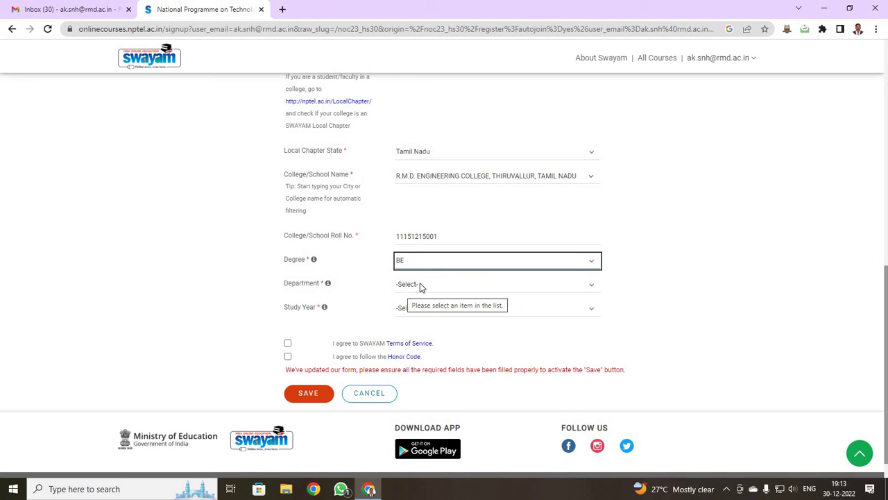
{"action": "left_click", "coordinate": [419, 286]}
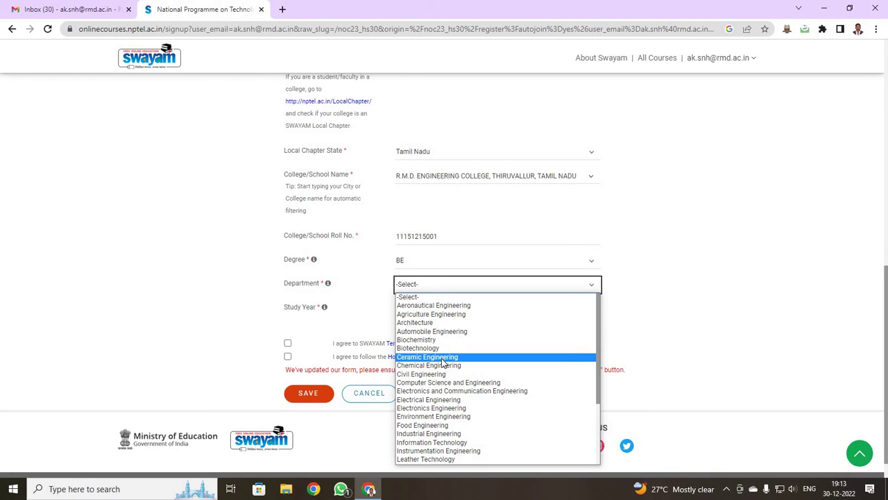
{"action": "scroll", "coordinate": [452, 401], "scroll_direction": "down", "scroll_amount": 3}
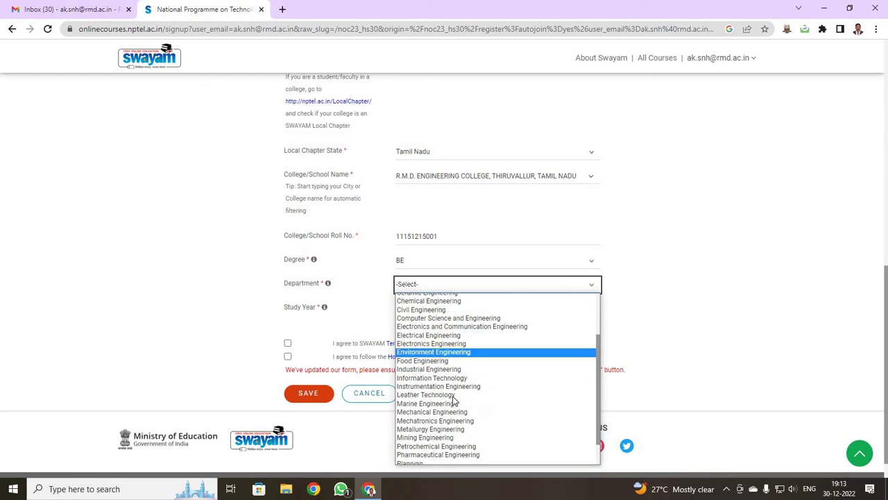
{"action": "scroll", "coordinate": [453, 401], "scroll_direction": "up", "scroll_amount": 3}
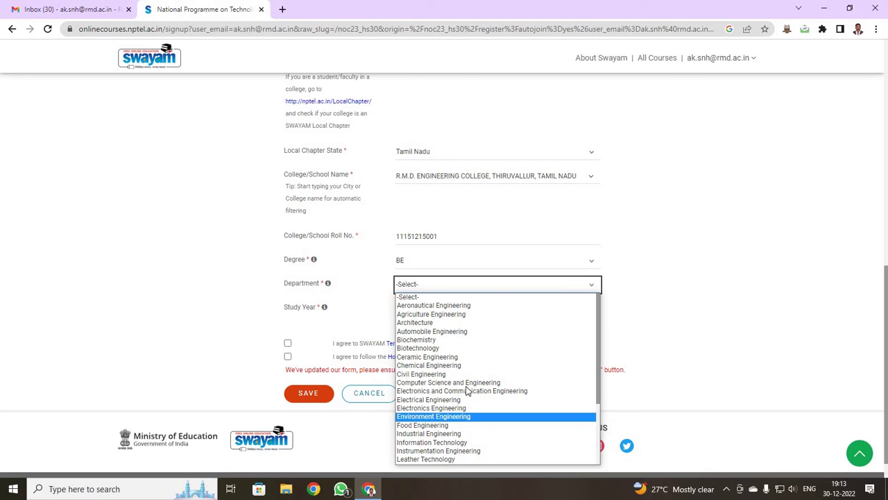
{"action": "left_click", "coordinate": [464, 383]}
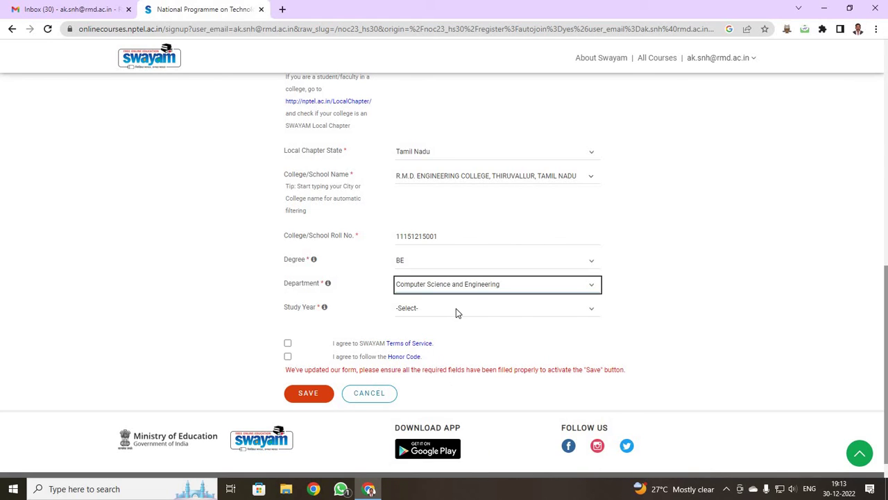
{"action": "left_click", "coordinate": [456, 308]}
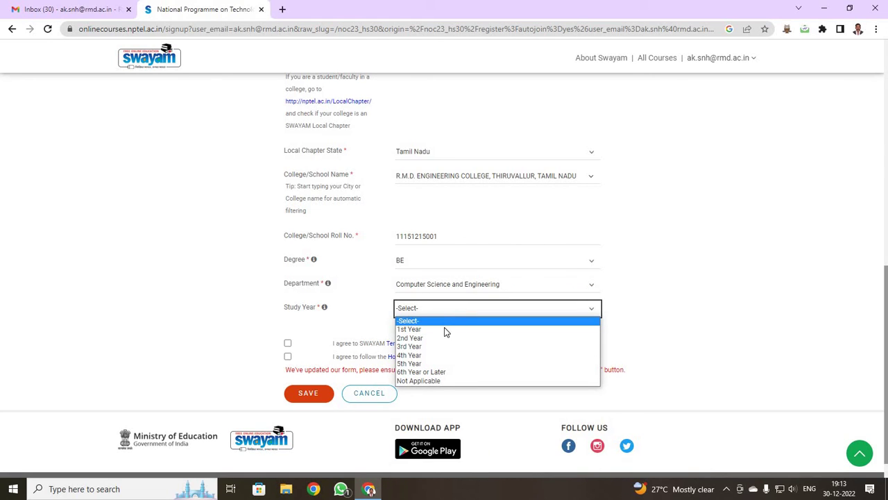
{"action": "left_click", "coordinate": [445, 330]}
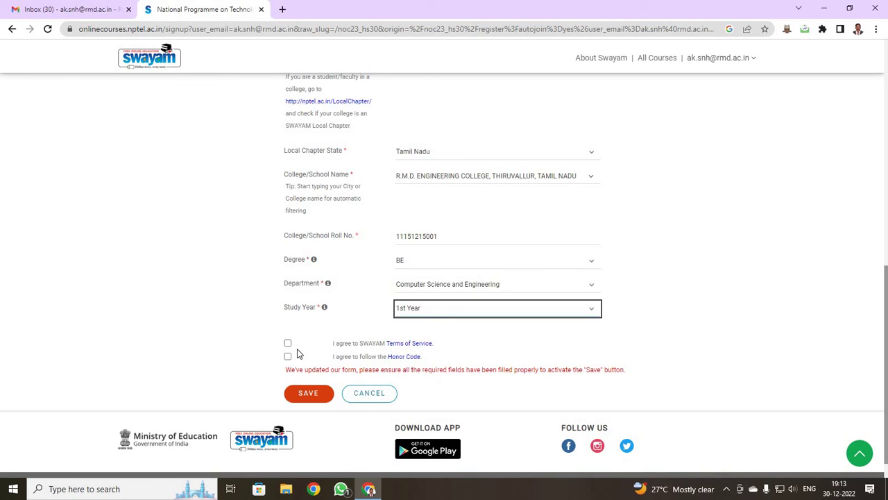
Accept the Terms of Service and Honor Code, then save the profile.
{"action": "left_click", "coordinate": [288, 343]}
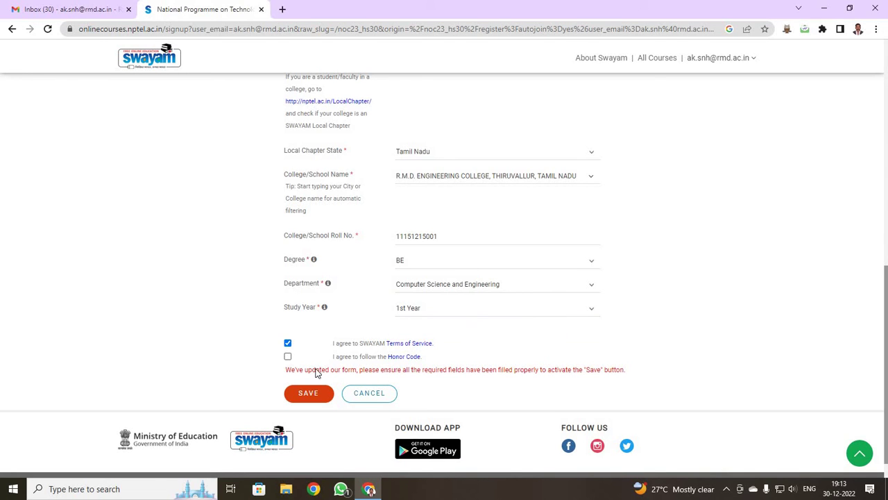
{"action": "left_click", "coordinate": [288, 356]}
{"action": "scroll", "coordinate": [370, 329], "scroll_direction": "up", "scroll_amount": 3}
{"action": "scroll", "coordinate": [370, 327], "scroll_direction": "down", "scroll_amount": 3}
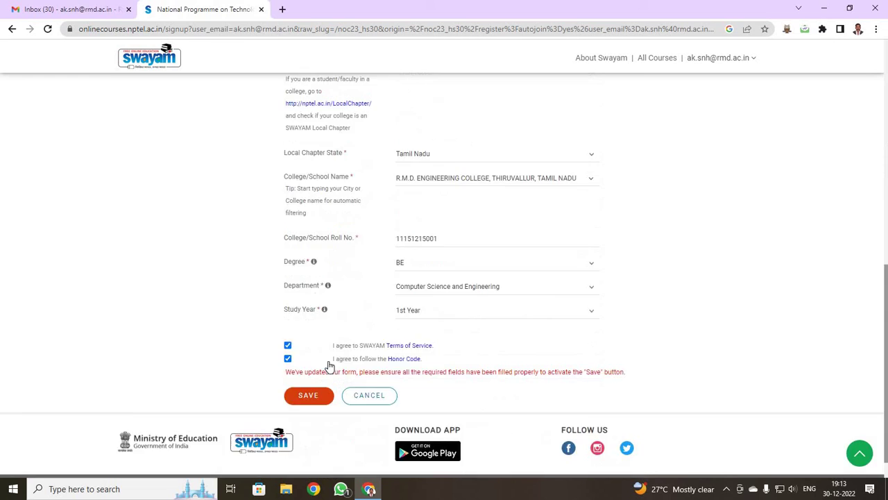
{"action": "scroll", "coordinate": [330, 366], "scroll_direction": "down", "scroll_amount": 1}
{"action": "left_click", "coordinate": [309, 363]}
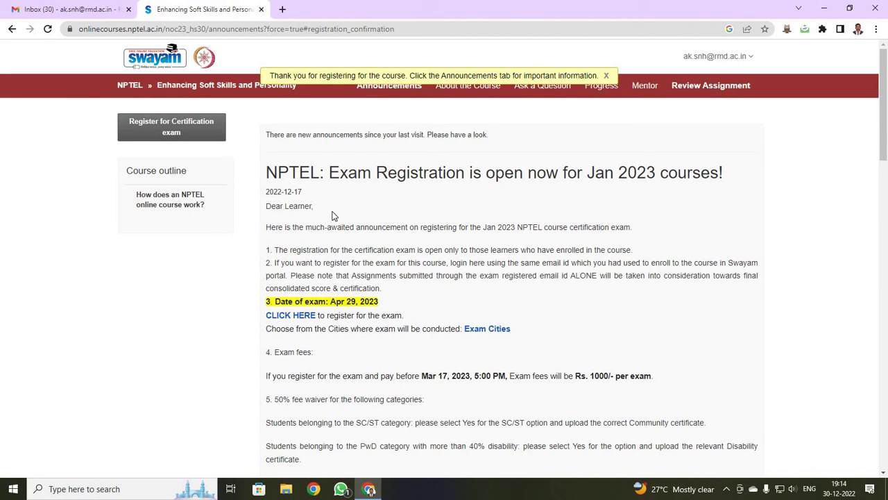
Go to My Courses to see Enhancing Soft Skills and Personality listed as enrolled.
{"action": "left_click", "coordinate": [734, 59]}
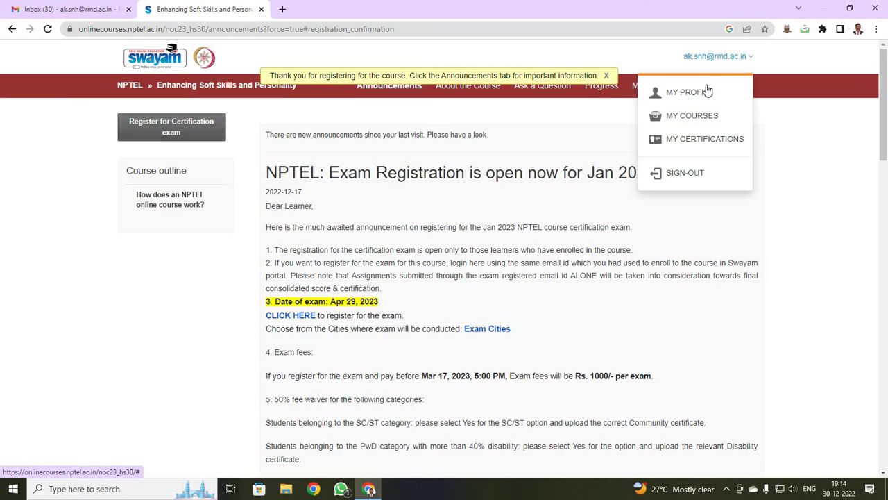
{"action": "left_click", "coordinate": [696, 116]}
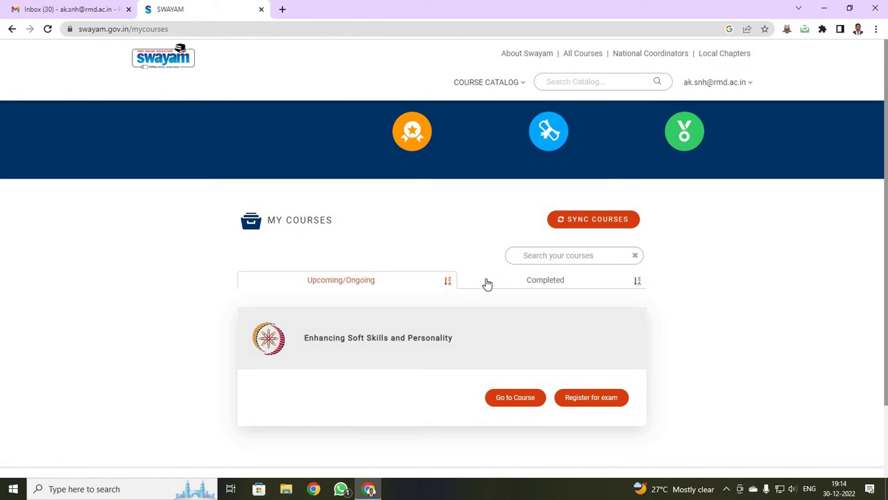
{"action": "scroll", "coordinate": [356, 325], "scroll_direction": "down", "scroll_amount": 2}
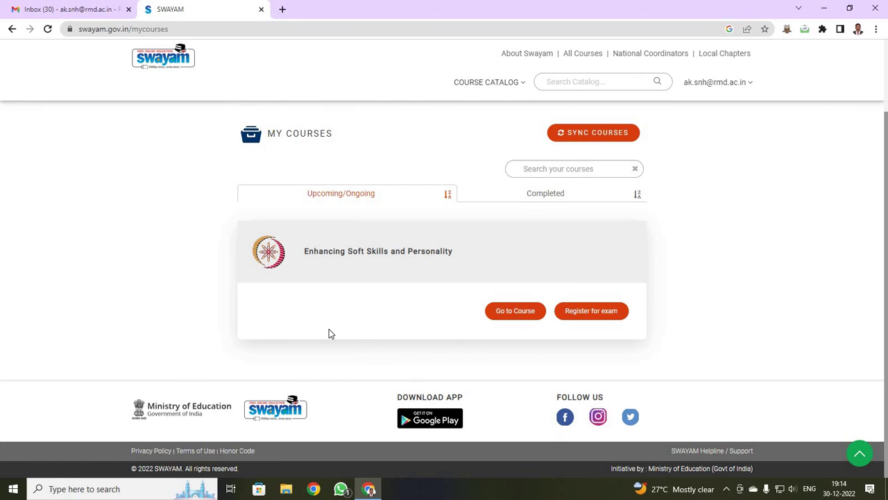
Search the SWAYAM course catalogue for ROBOTICS.
{"action": "left_click", "coordinate": [571, 82]}
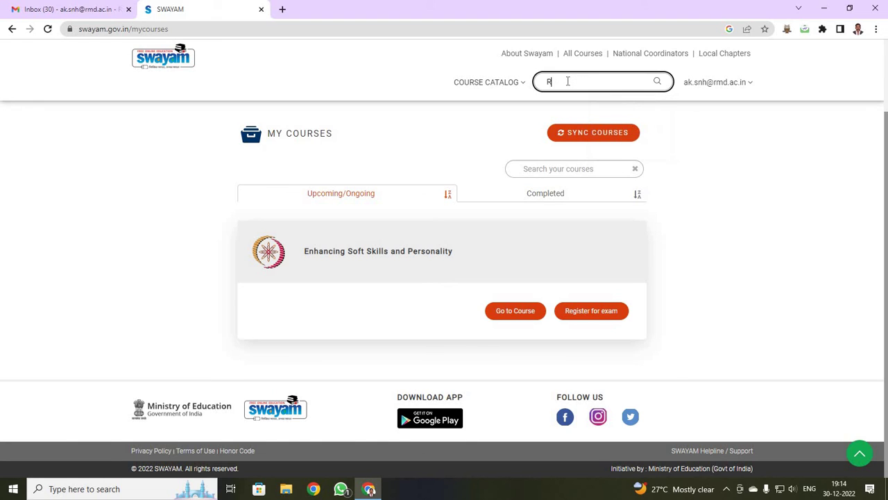
{"action": "type", "text": "RBO"}
{"action": "key", "text": "BackSpace"}
{"action": "key", "text": "BackSpace"}
{"action": "type", "text": "OBOTICS"}
{"action": "left_click", "coordinate": [657, 82]}
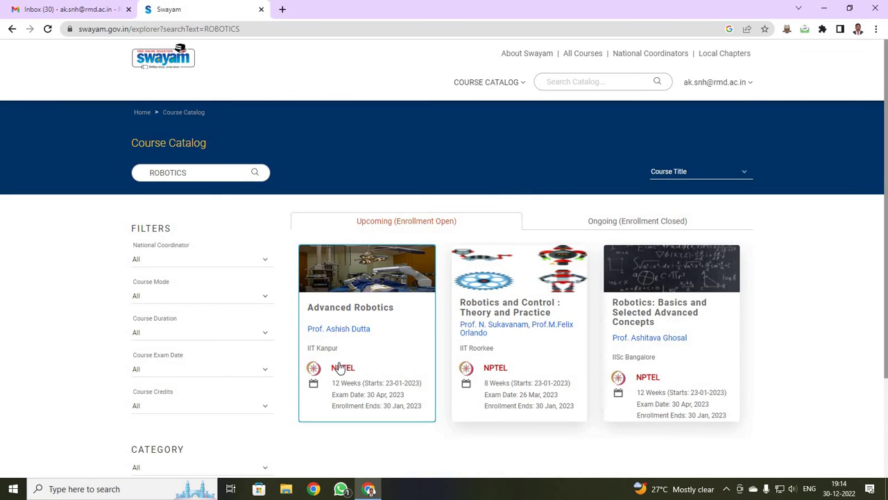
Open the Advanced Robotics course page from the search results.
{"action": "scroll", "coordinate": [439, 331], "scroll_direction": "down", "scroll_amount": 1}
{"action": "left_click", "coordinate": [684, 317]}
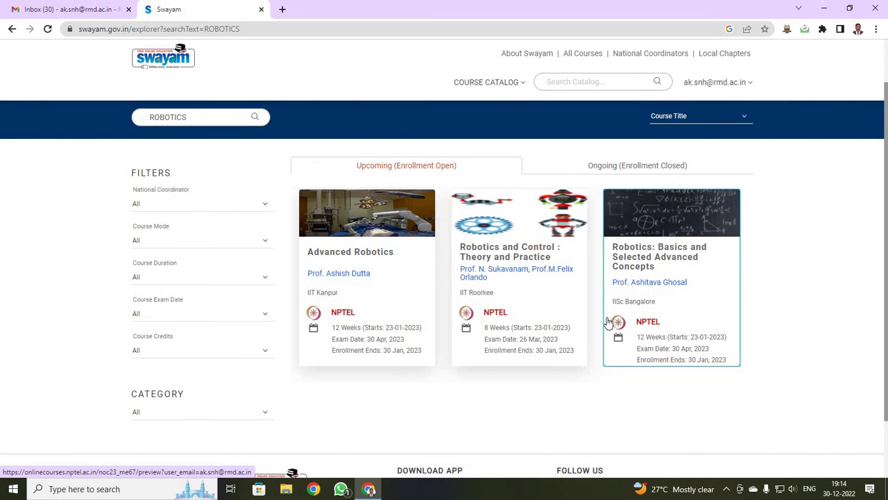
{"action": "left_click", "coordinate": [370, 296]}
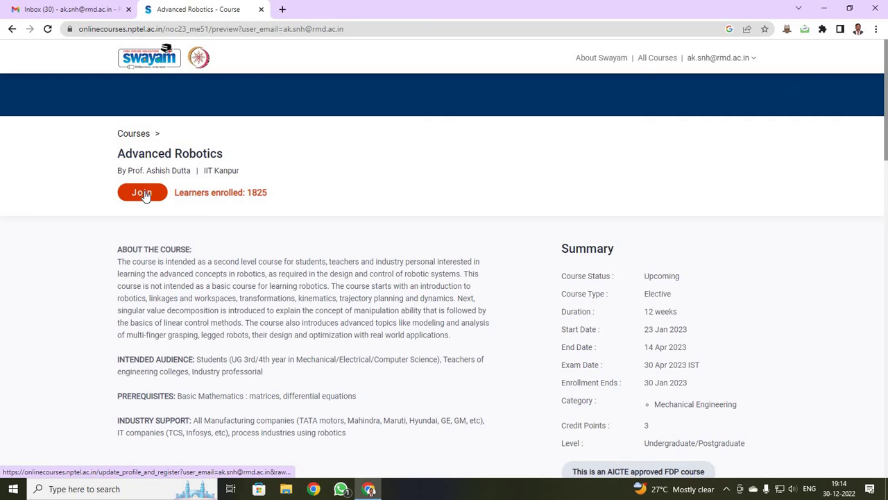
Join Advanced Robotics, accepting the Terms of Service and Honor Code on the prefilled profile.
{"action": "left_click", "coordinate": [144, 195]}
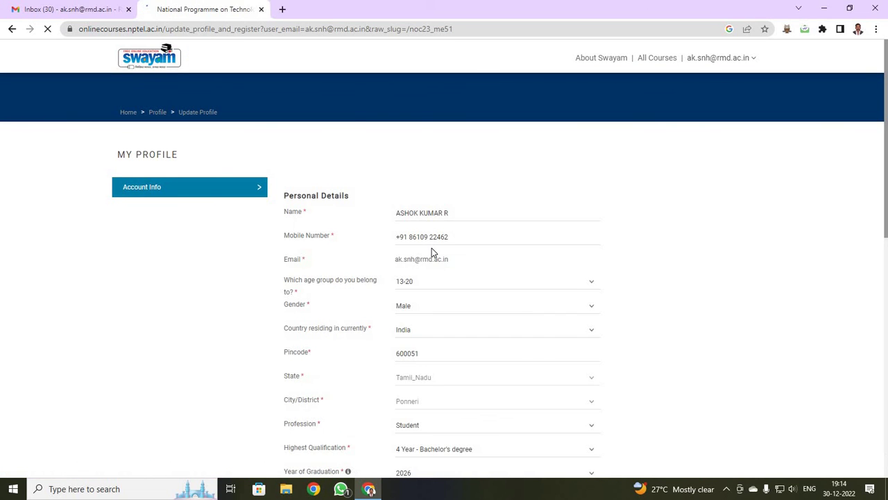
{"action": "scroll", "coordinate": [431, 248], "scroll_direction": "down", "scroll_amount": 5}
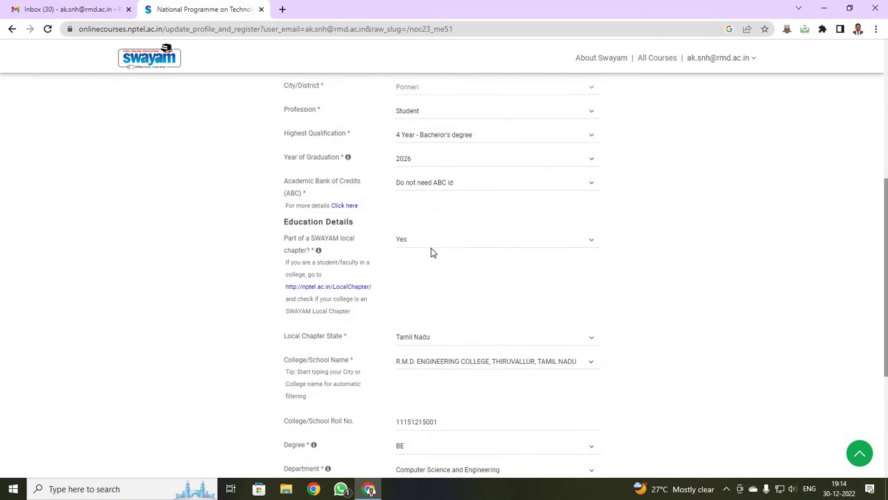
{"action": "scroll", "coordinate": [430, 250], "scroll_direction": "down", "scroll_amount": 3}
{"action": "scroll", "coordinate": [430, 252], "scroll_direction": "up", "scroll_amount": 3}
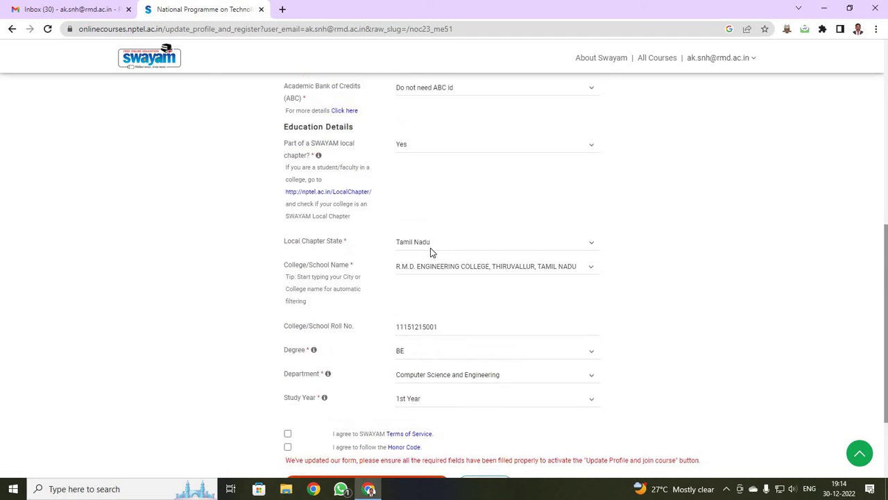
{"action": "scroll", "coordinate": [431, 252], "scroll_direction": "down", "scroll_amount": 3}
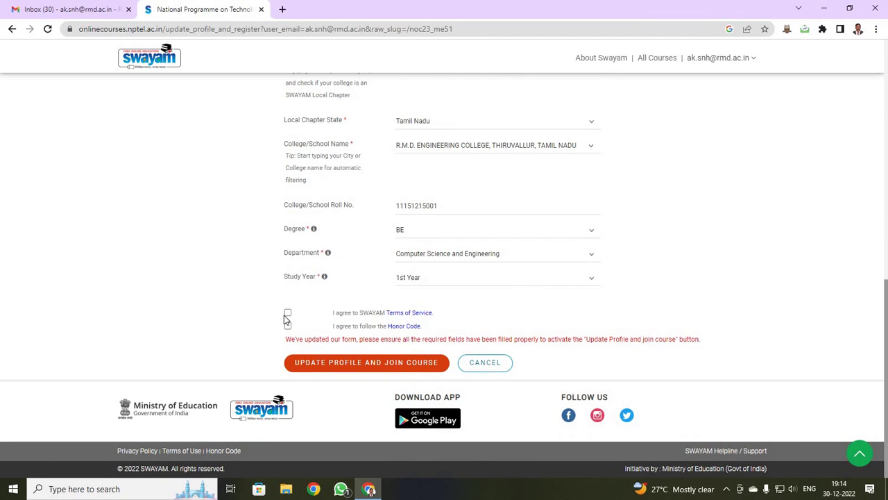
{"action": "left_click", "coordinate": [288, 312]}
{"action": "left_click", "coordinate": [287, 326]}
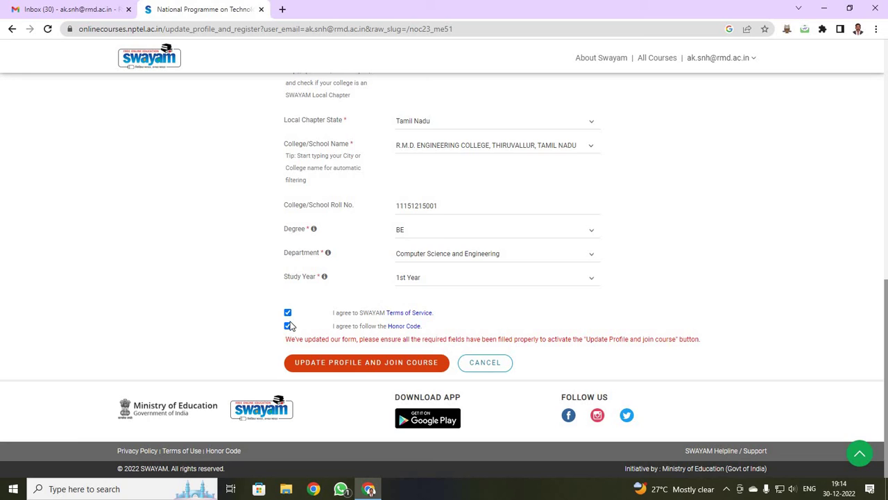
{"action": "left_click", "coordinate": [361, 364]}
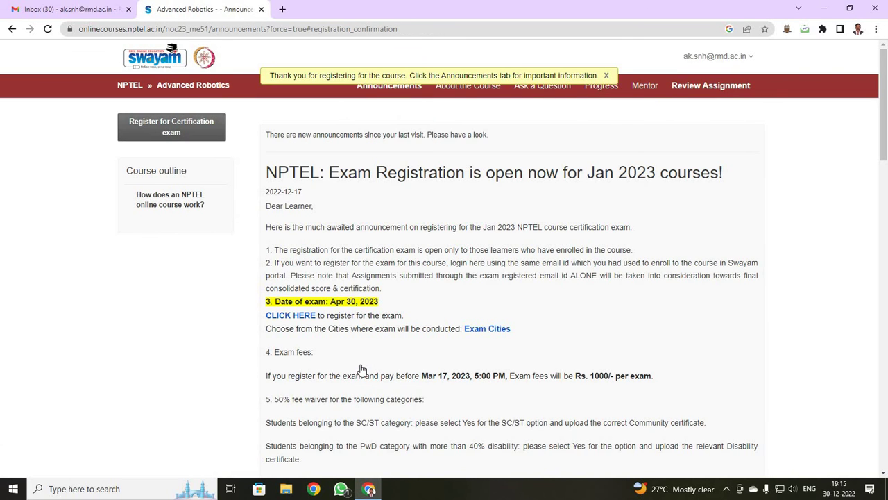
Sync My Courses so Advanced Robotics appears beside Enhancing Soft Skills and Personality.
{"action": "left_click", "coordinate": [721, 60]}
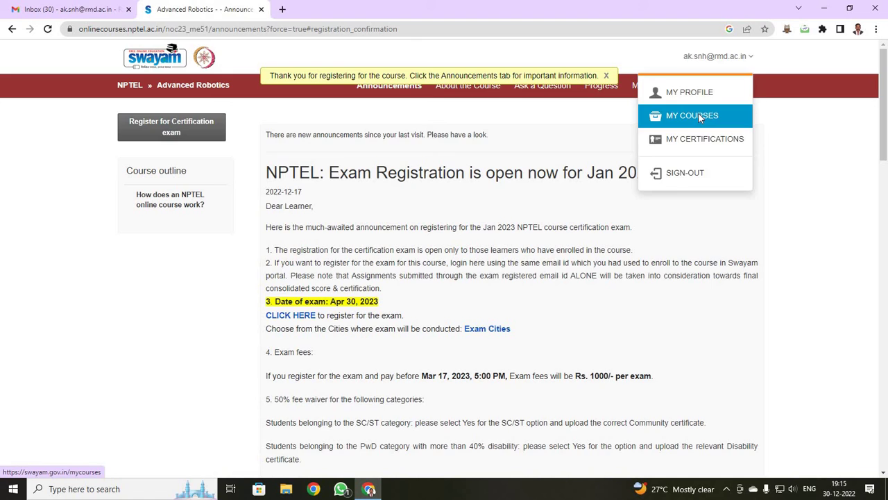
{"action": "left_click", "coordinate": [698, 115]}
{"action": "scroll", "coordinate": [481, 279], "scroll_direction": "down", "scroll_amount": 1}
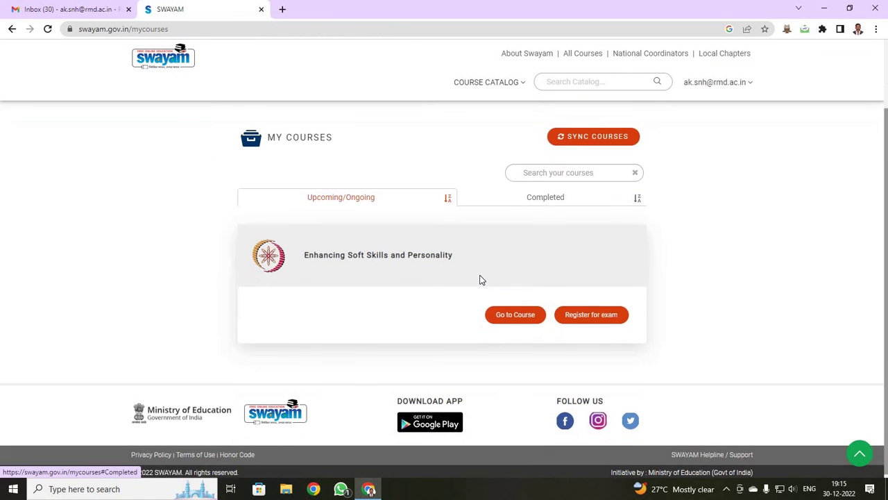
{"action": "left_click", "coordinate": [586, 133]}
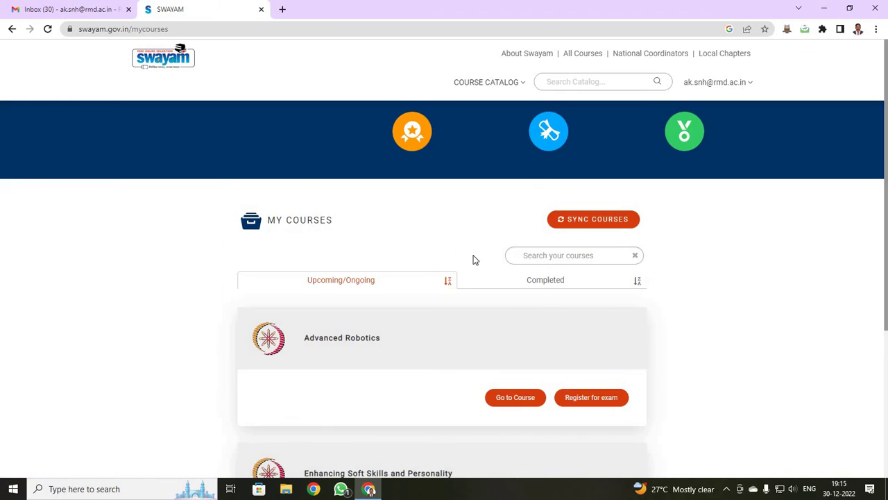
{"action": "scroll", "coordinate": [472, 257], "scroll_direction": "down", "scroll_amount": 2}
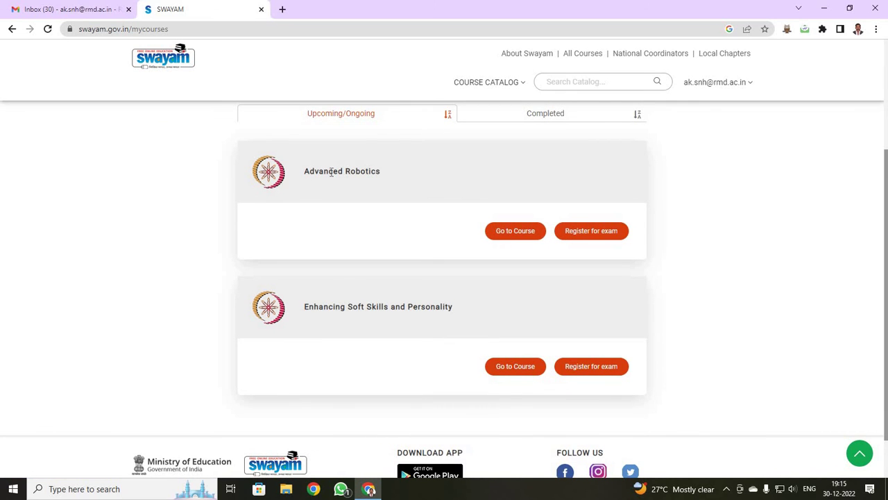
{"action": "scroll", "coordinate": [472, 303], "scroll_direction": "up", "scroll_amount": 2}
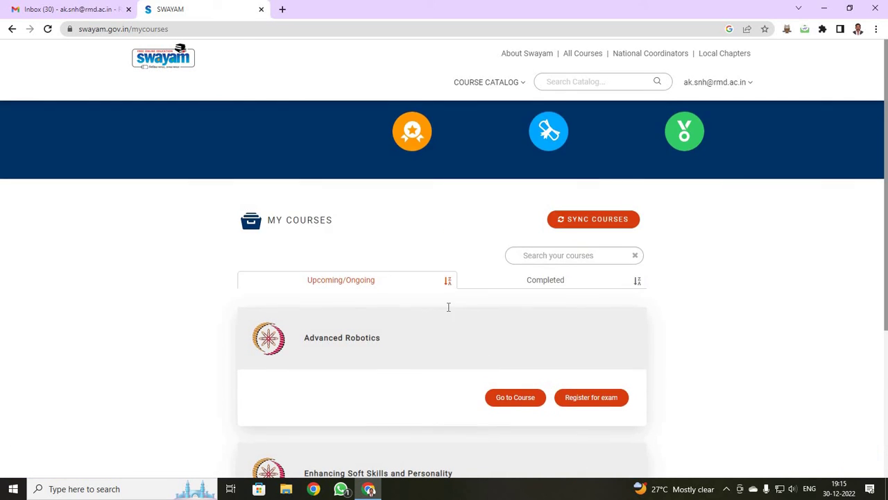
{"action": "scroll", "coordinate": [430, 306], "scroll_direction": "down", "scroll_amount": 2}
{"action": "scroll", "coordinate": [594, 277], "scroll_direction": "up", "scroll_amount": 2}
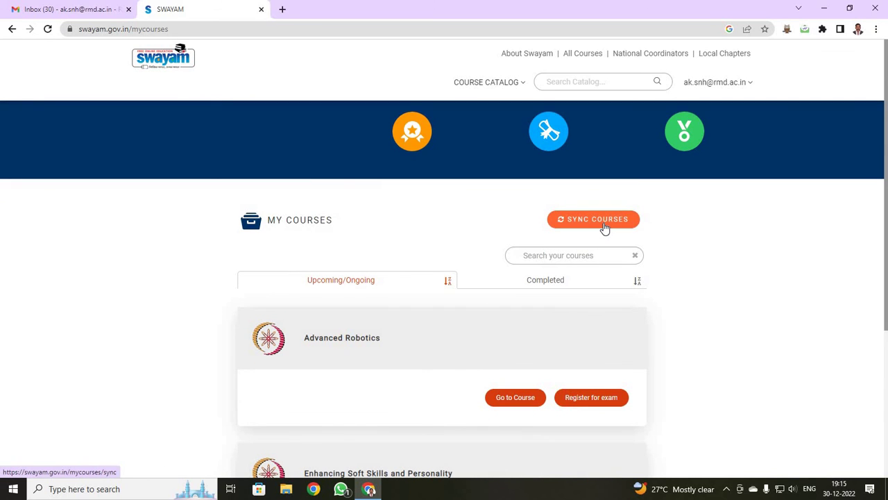
{"action": "scroll", "coordinate": [604, 227], "scroll_direction": "down", "scroll_amount": 2}
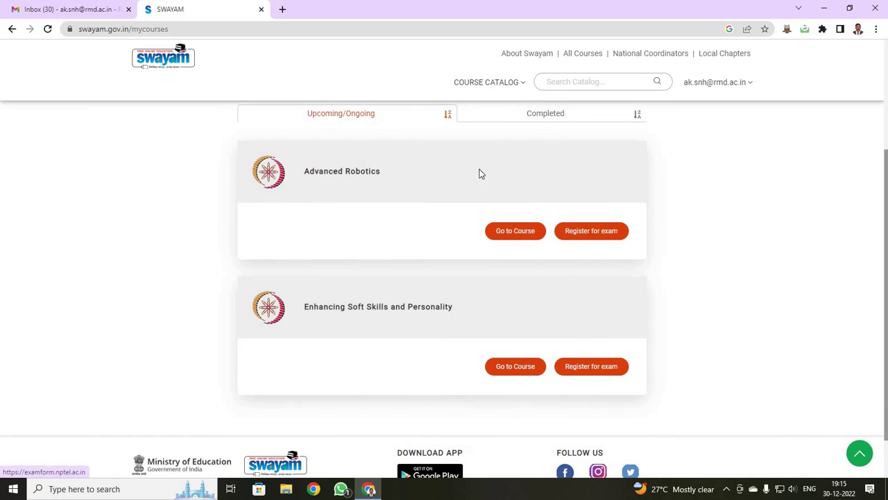